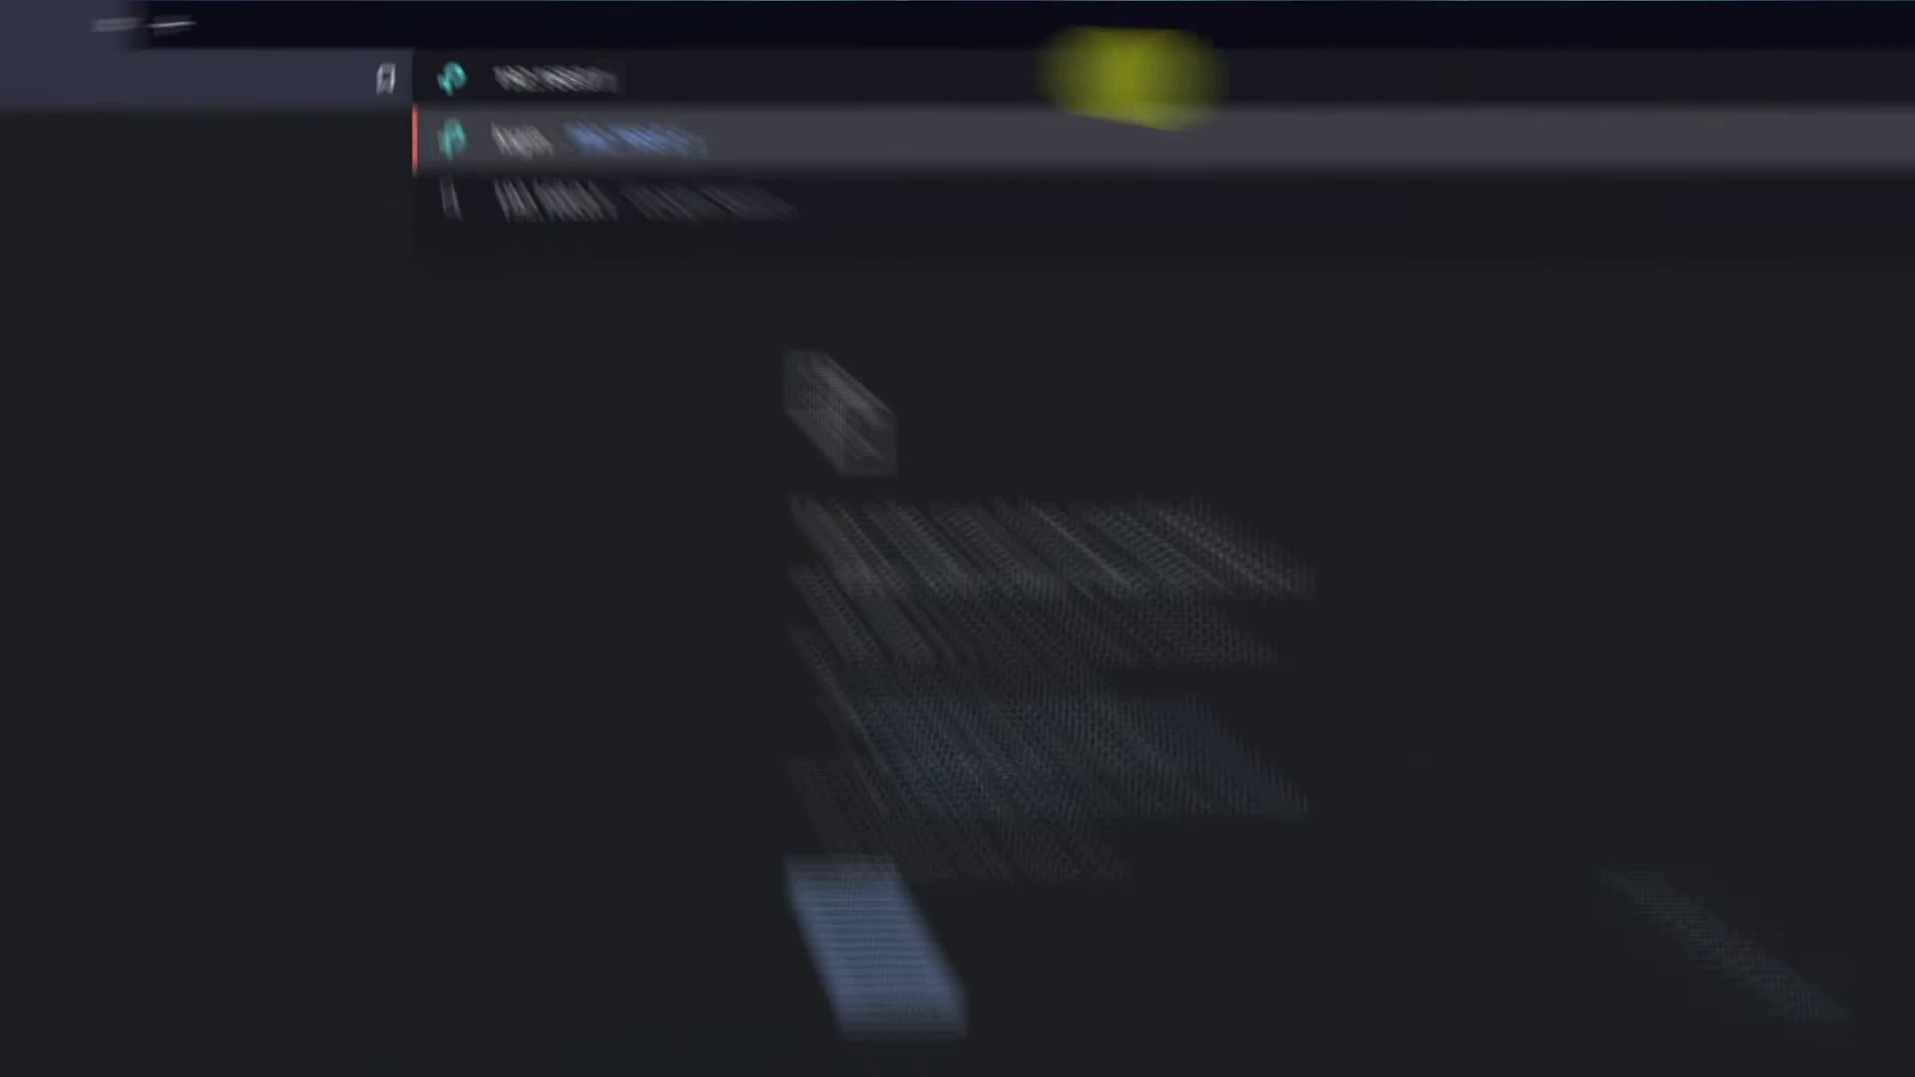
- Load the router's admin page at 192.168.0.1 in the browser
{"action": "key", "text": "Return"}
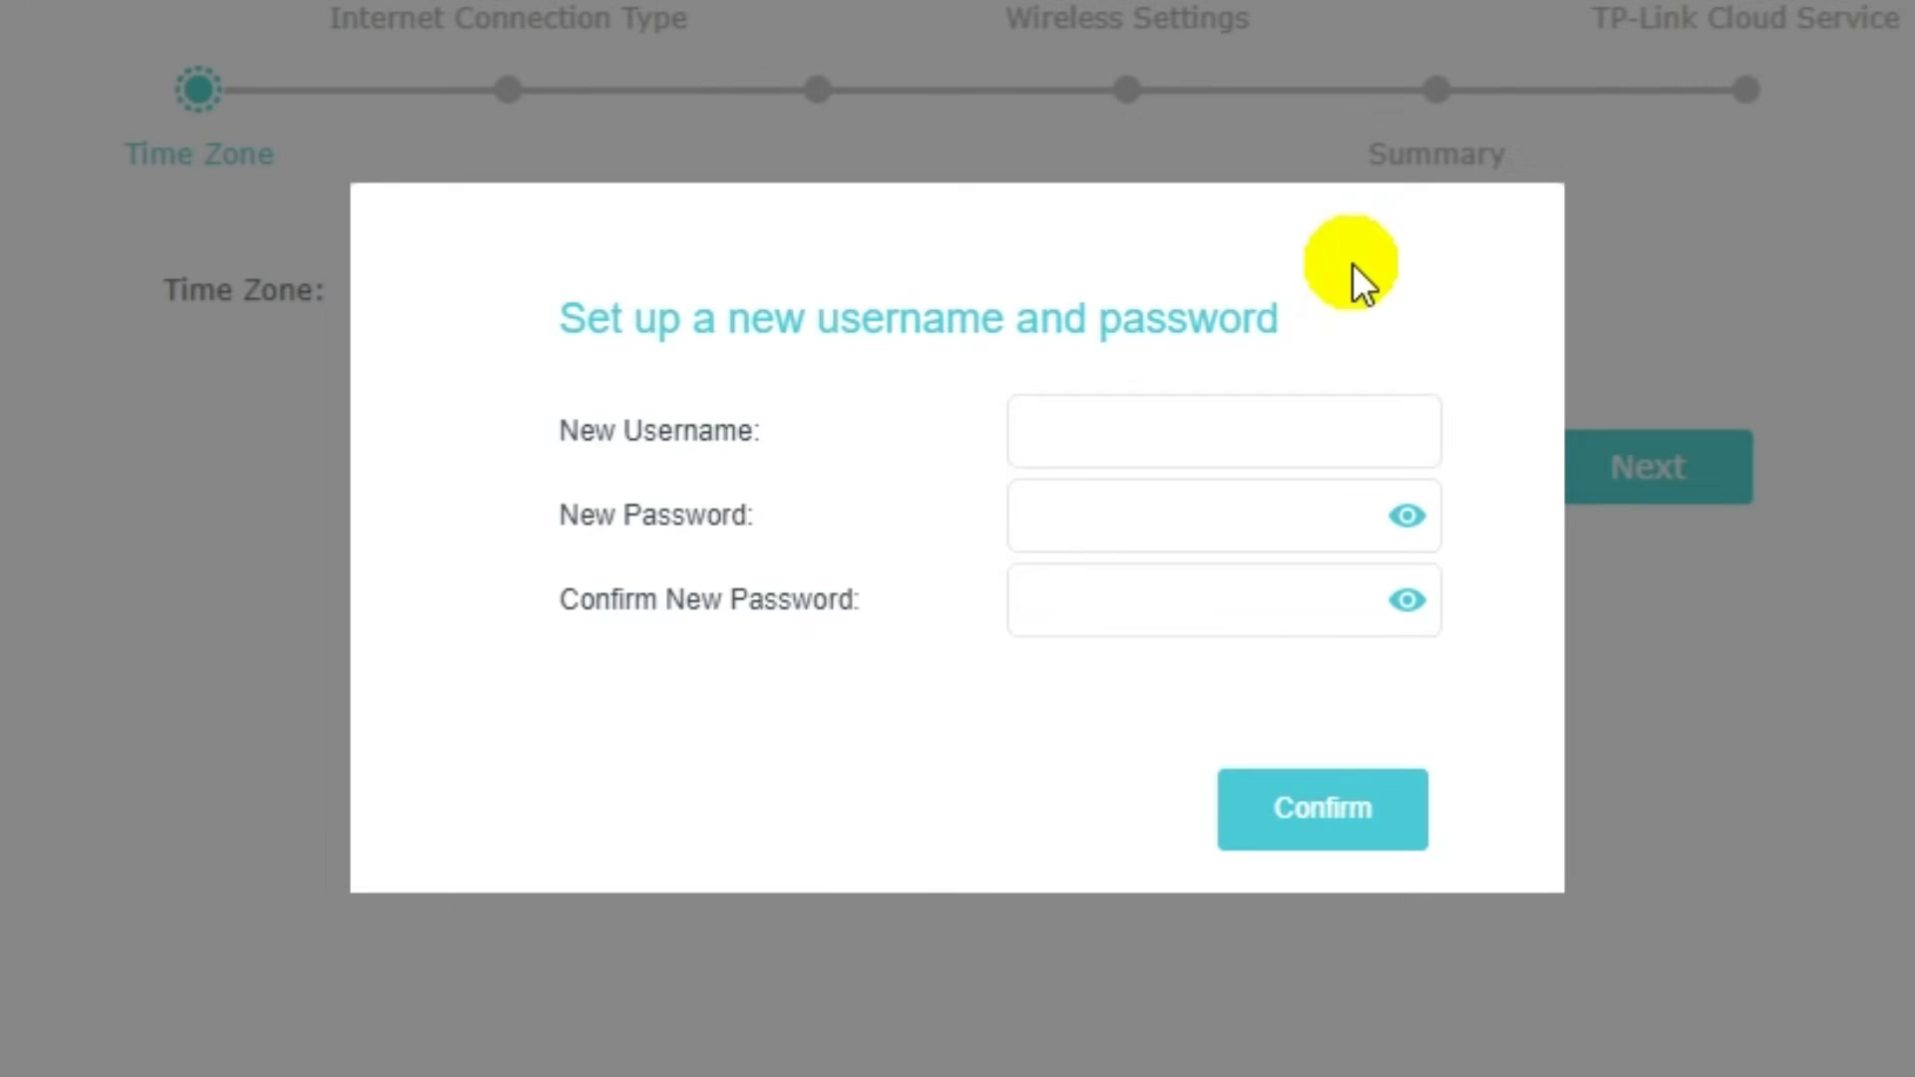
- Set a new admin username and password, repeat the password, and confirm the credentials
{"action": "left_click", "coordinate": [1193, 437]}
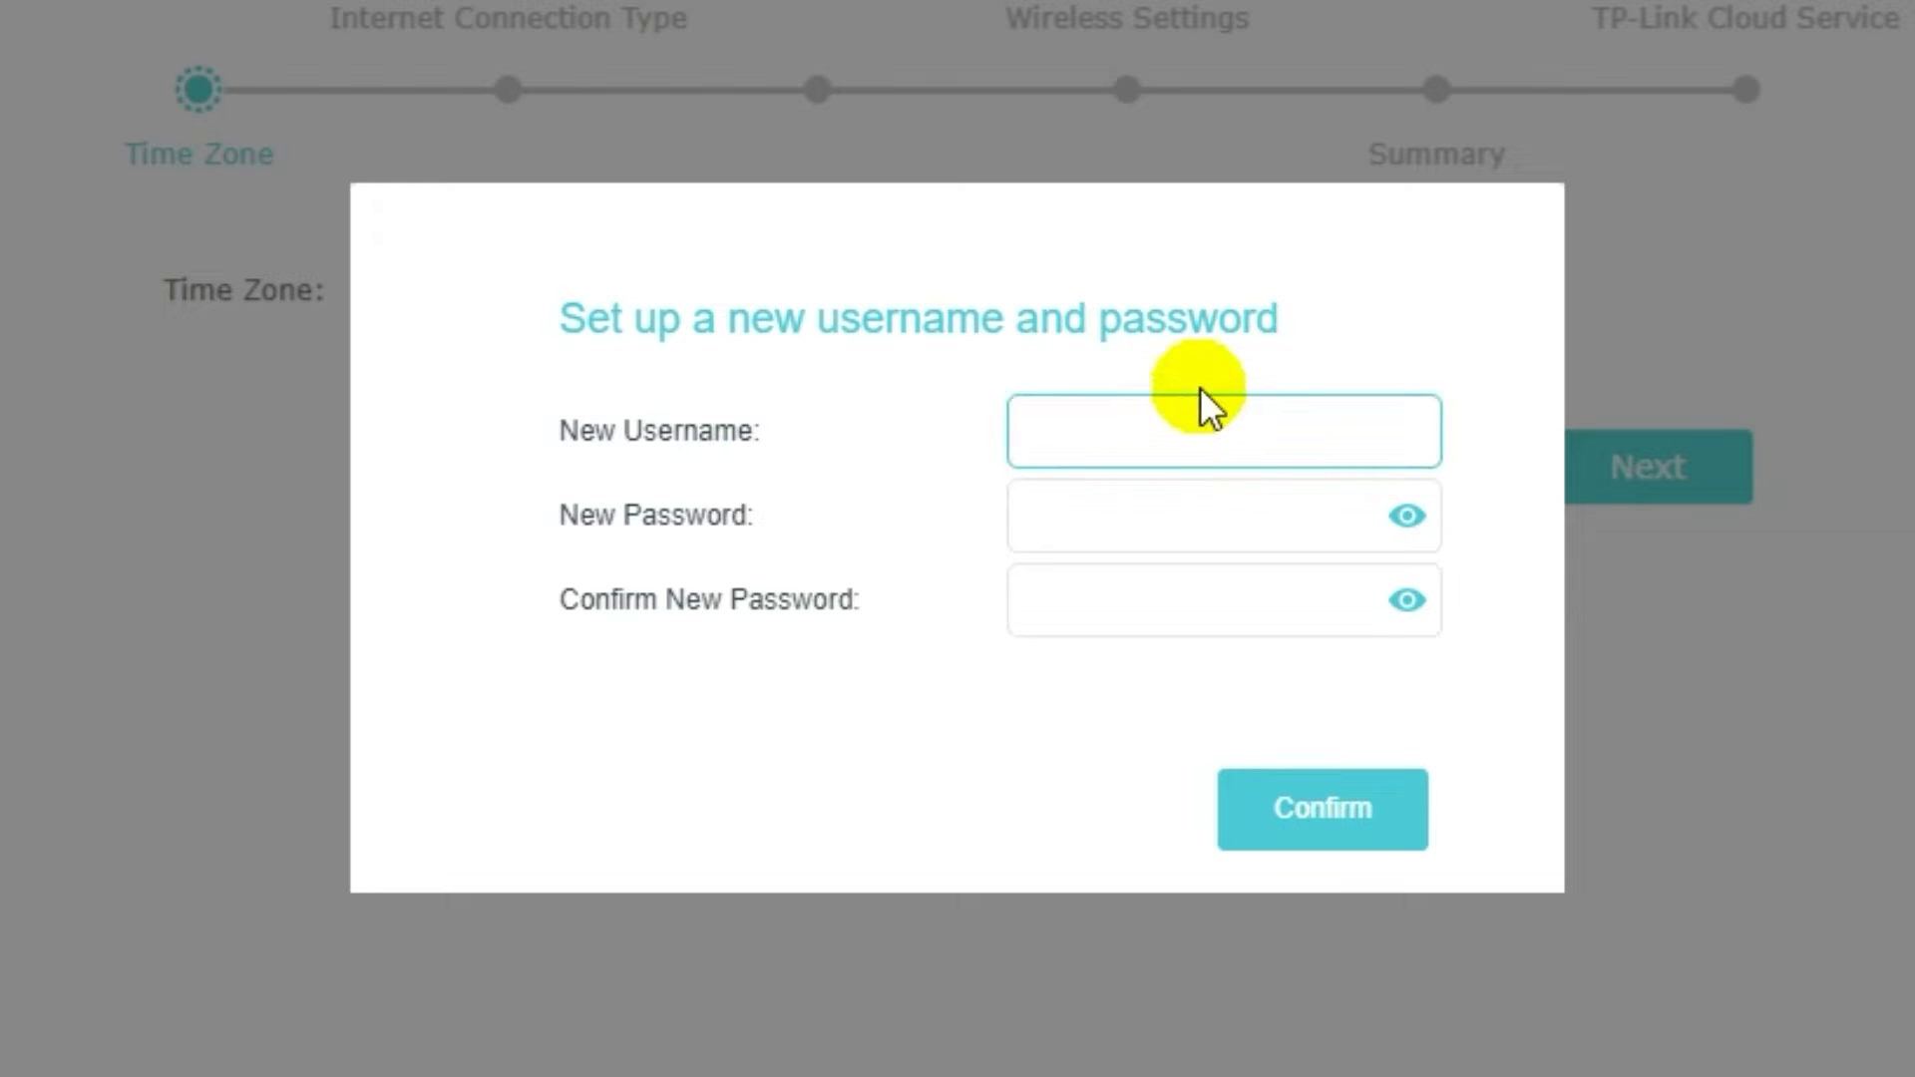
{"action": "type", "text": "name"}
{"action": "left_click", "coordinate": [1190, 520]}
{"action": "type", "text": "p"}
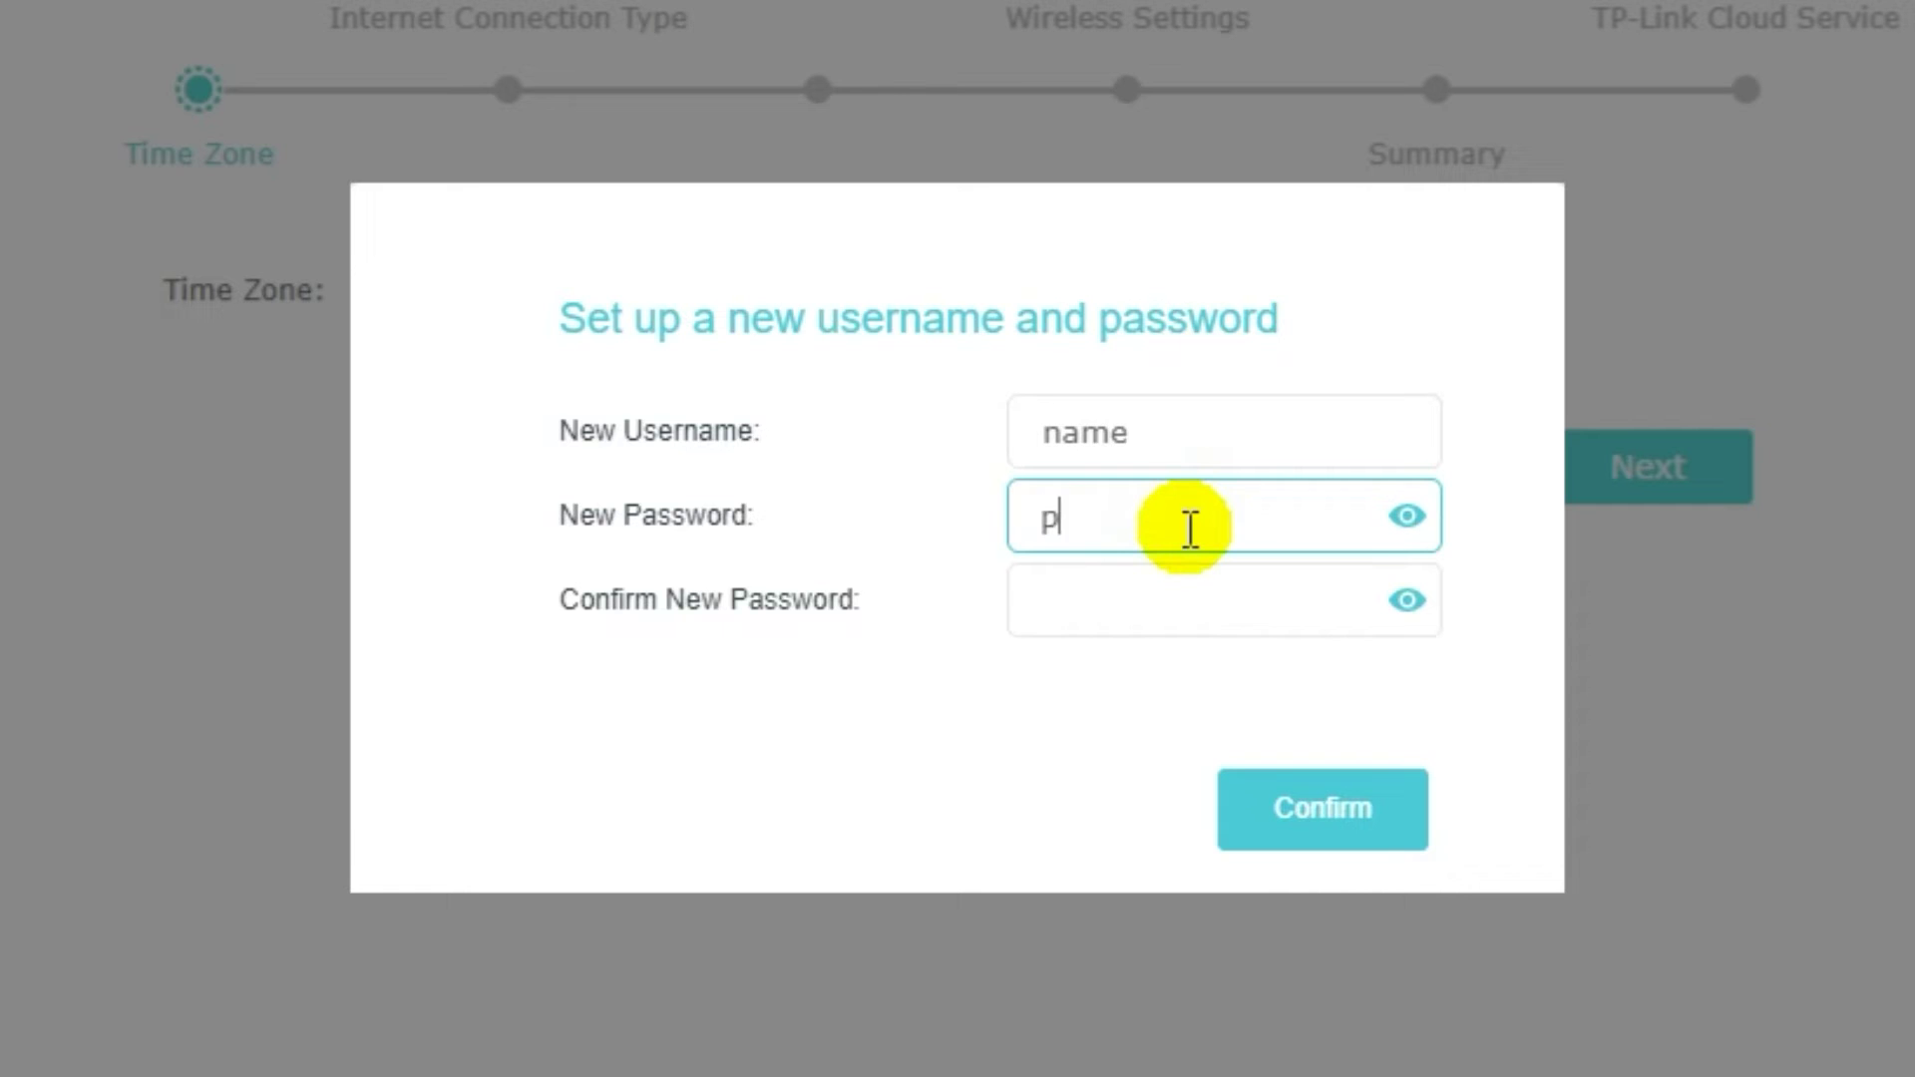
{"action": "type", "text": "assword"}
{"action": "left_click", "coordinate": [1177, 589]}
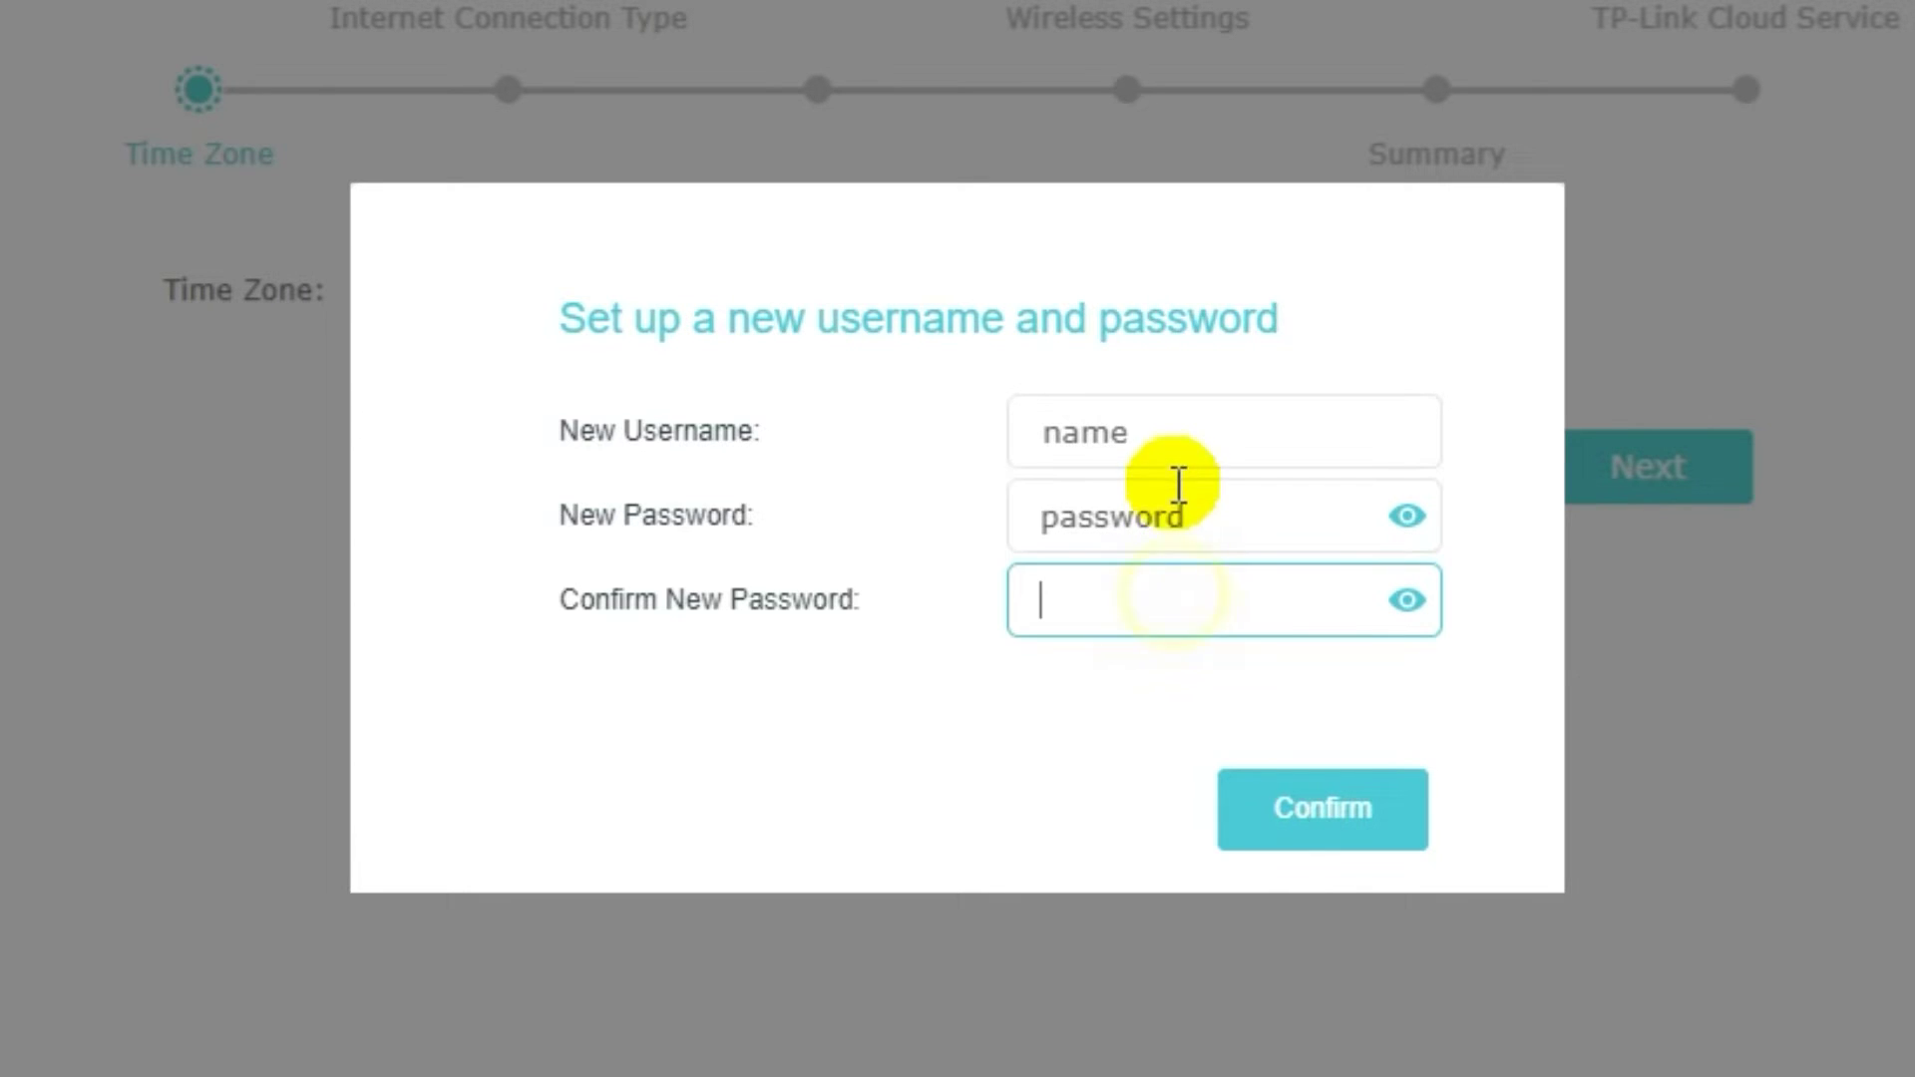
{"action": "type", "text": "password"}
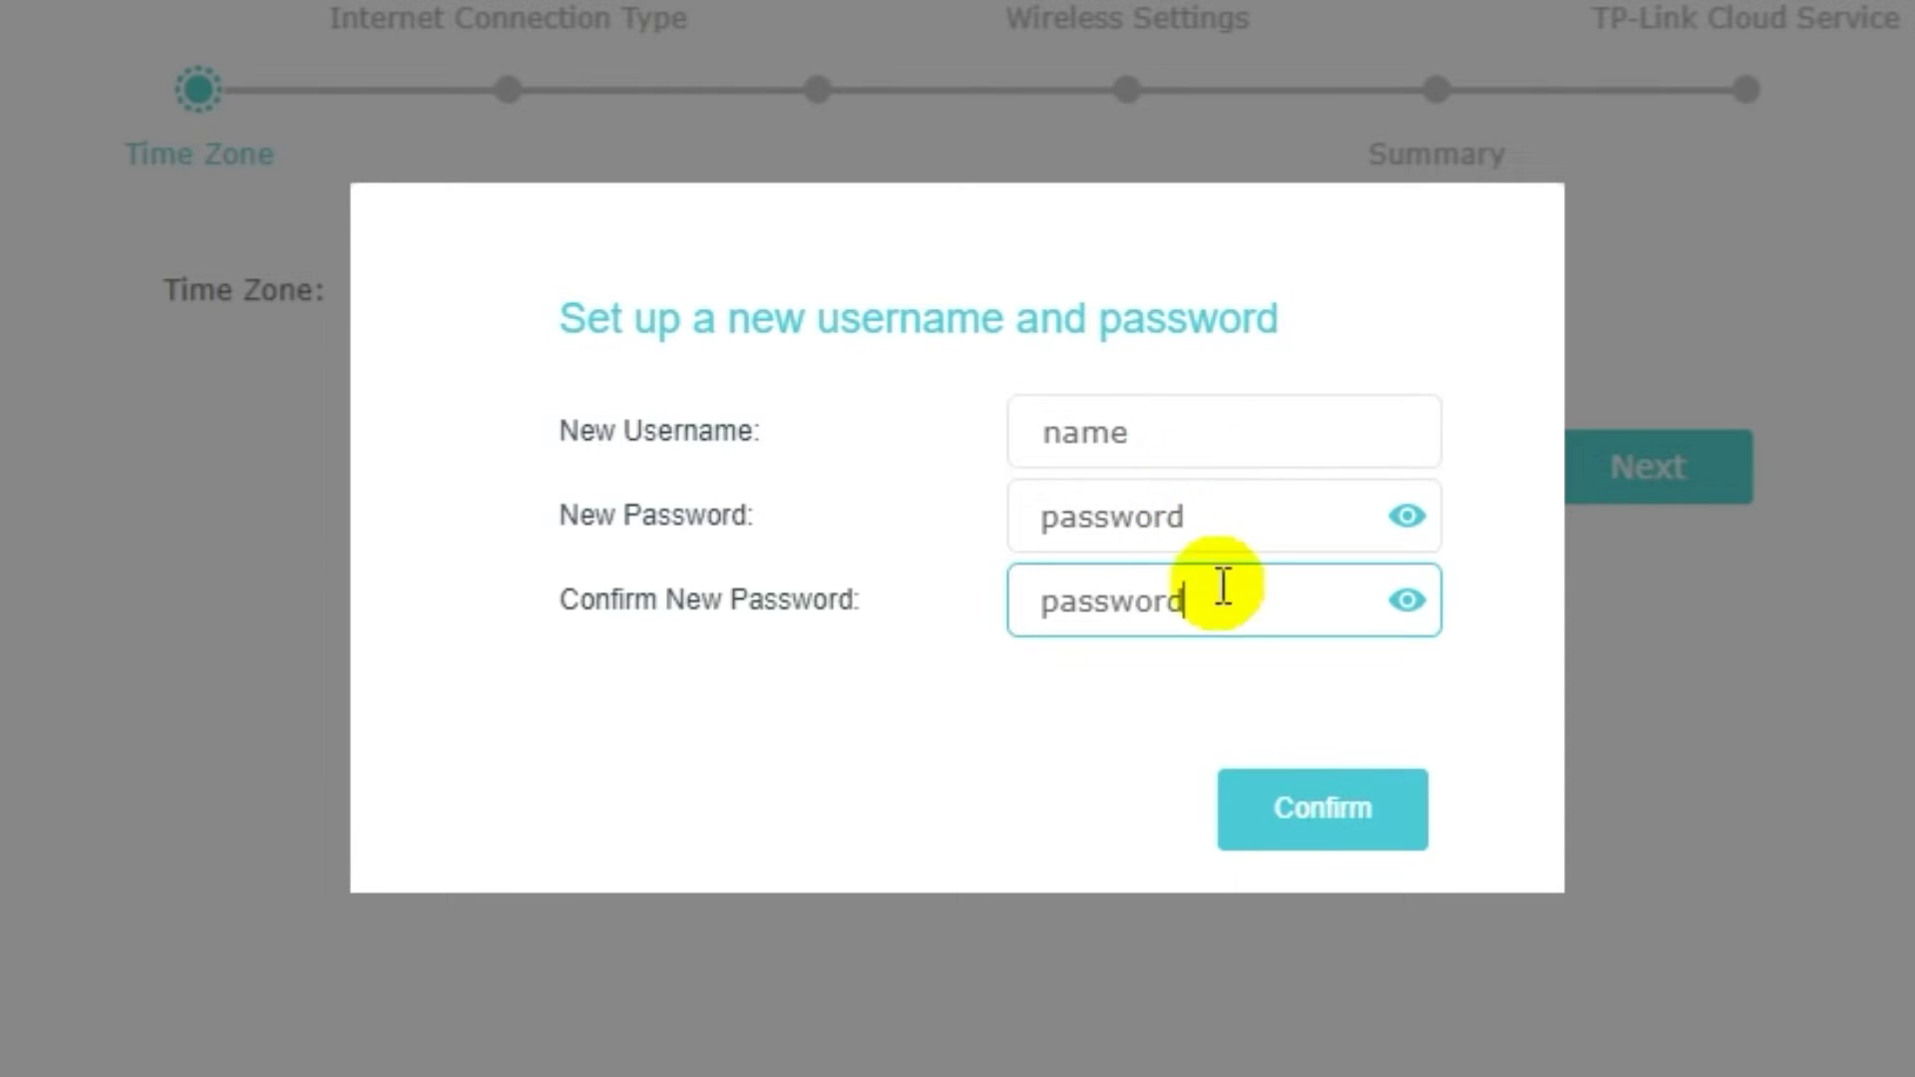
{"action": "left_click", "coordinate": [1324, 834]}
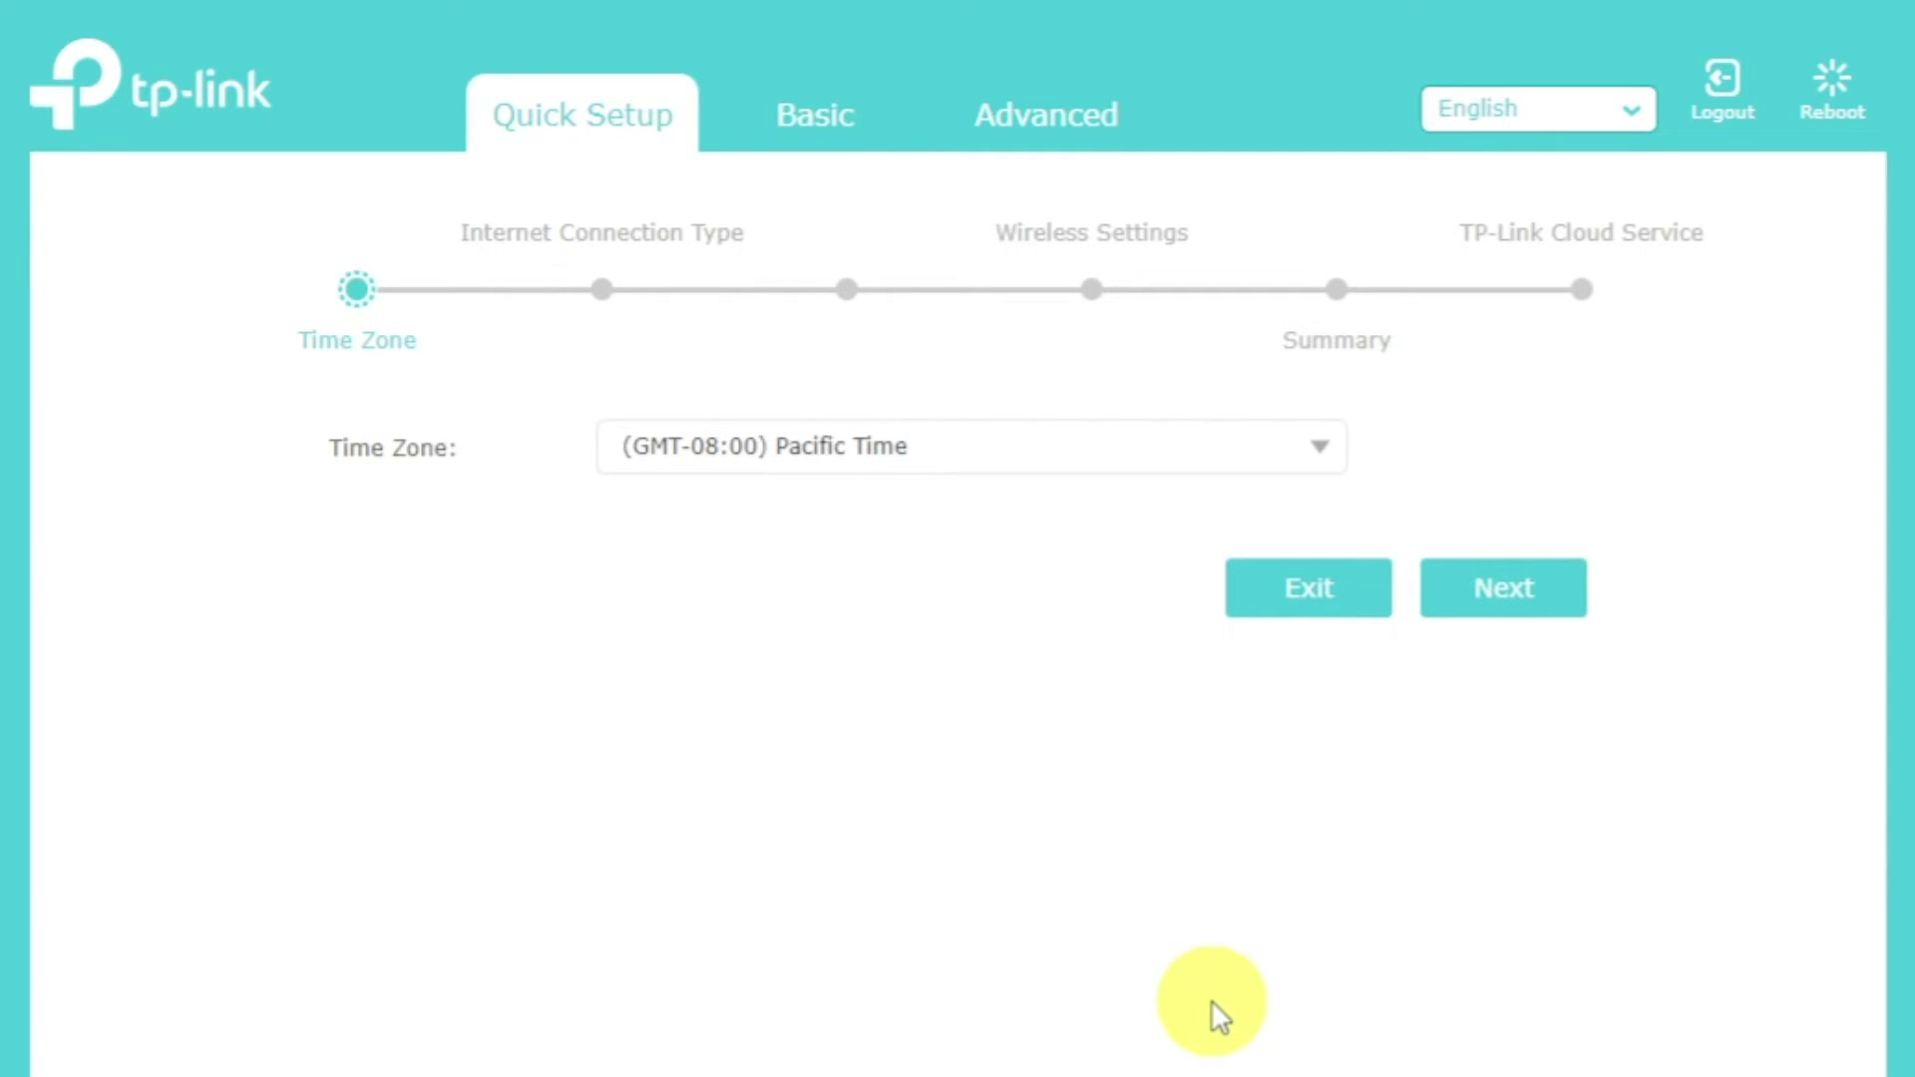
- Leave the time zone at (GMT-08:00) Pacific Time and continue to connection type
{"action": "left_click", "coordinate": [1323, 449]}
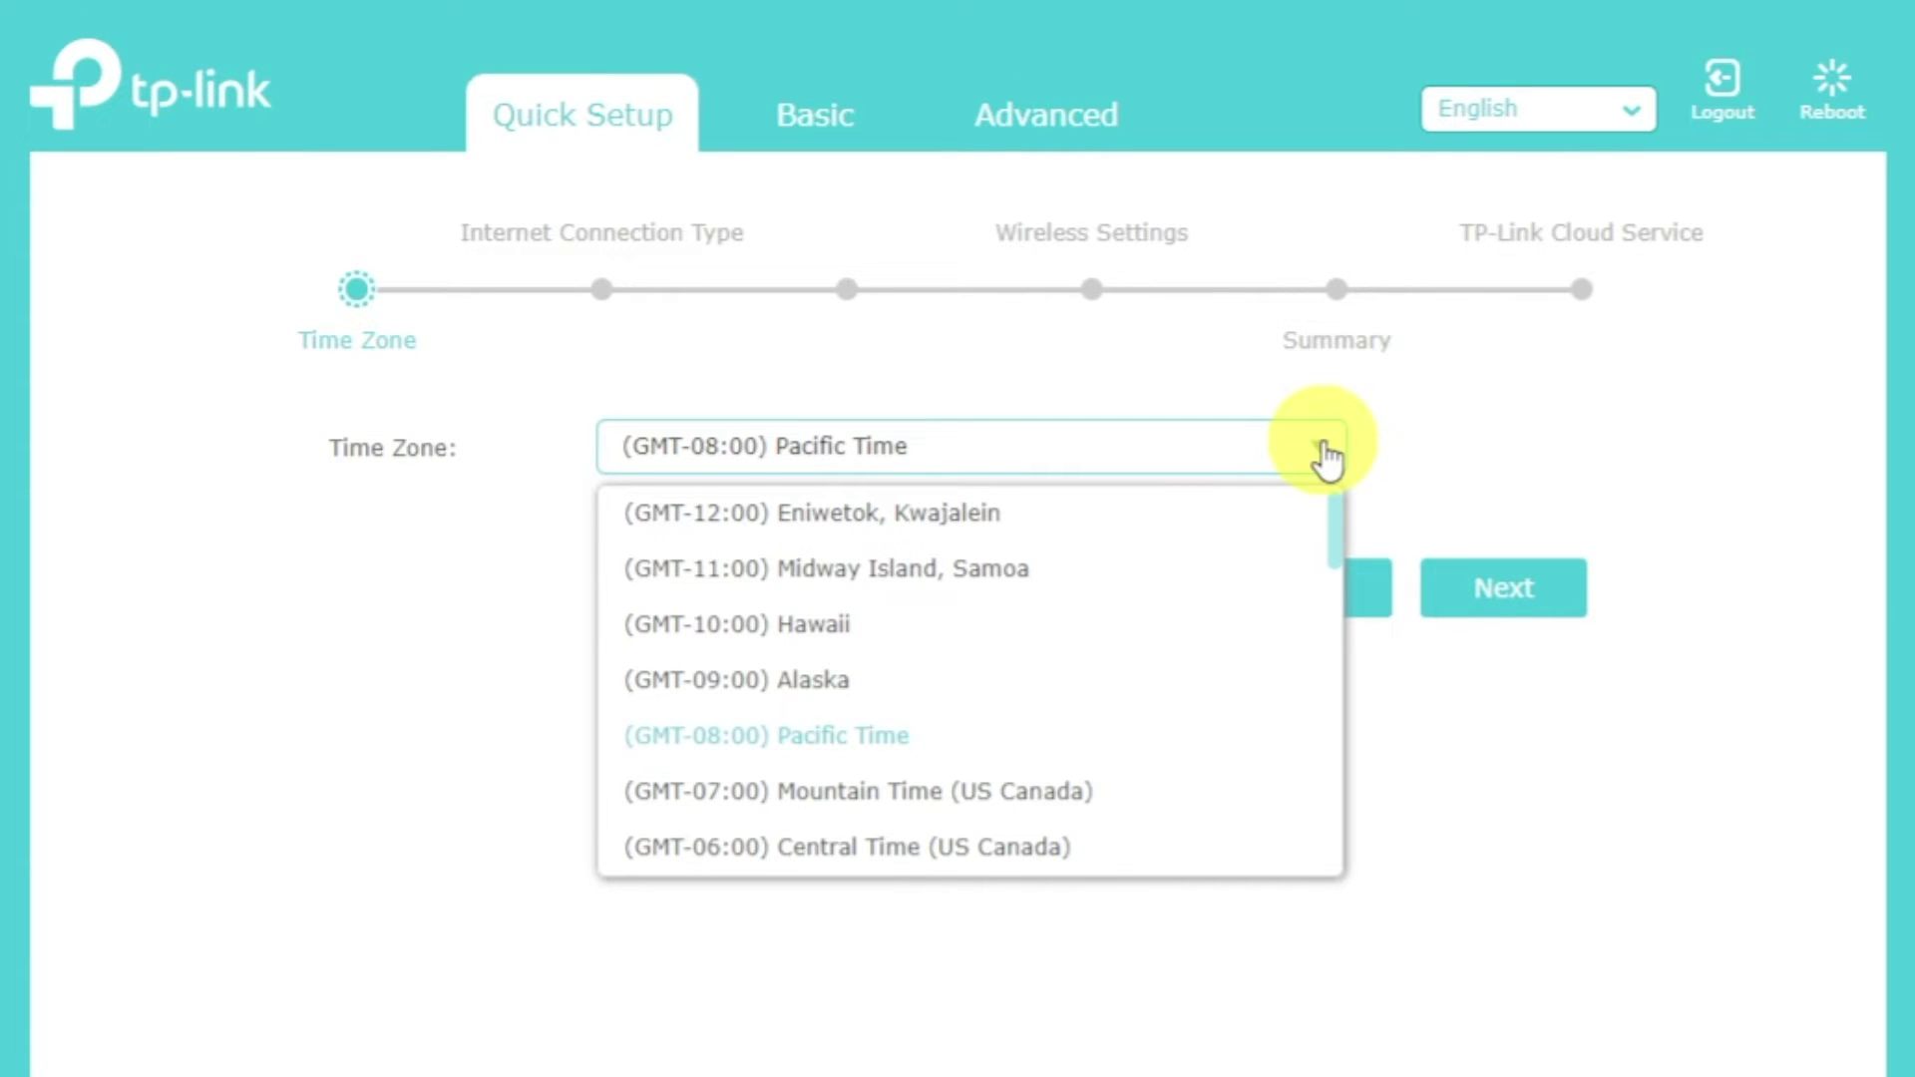
{"action": "left_click", "coordinate": [1324, 451]}
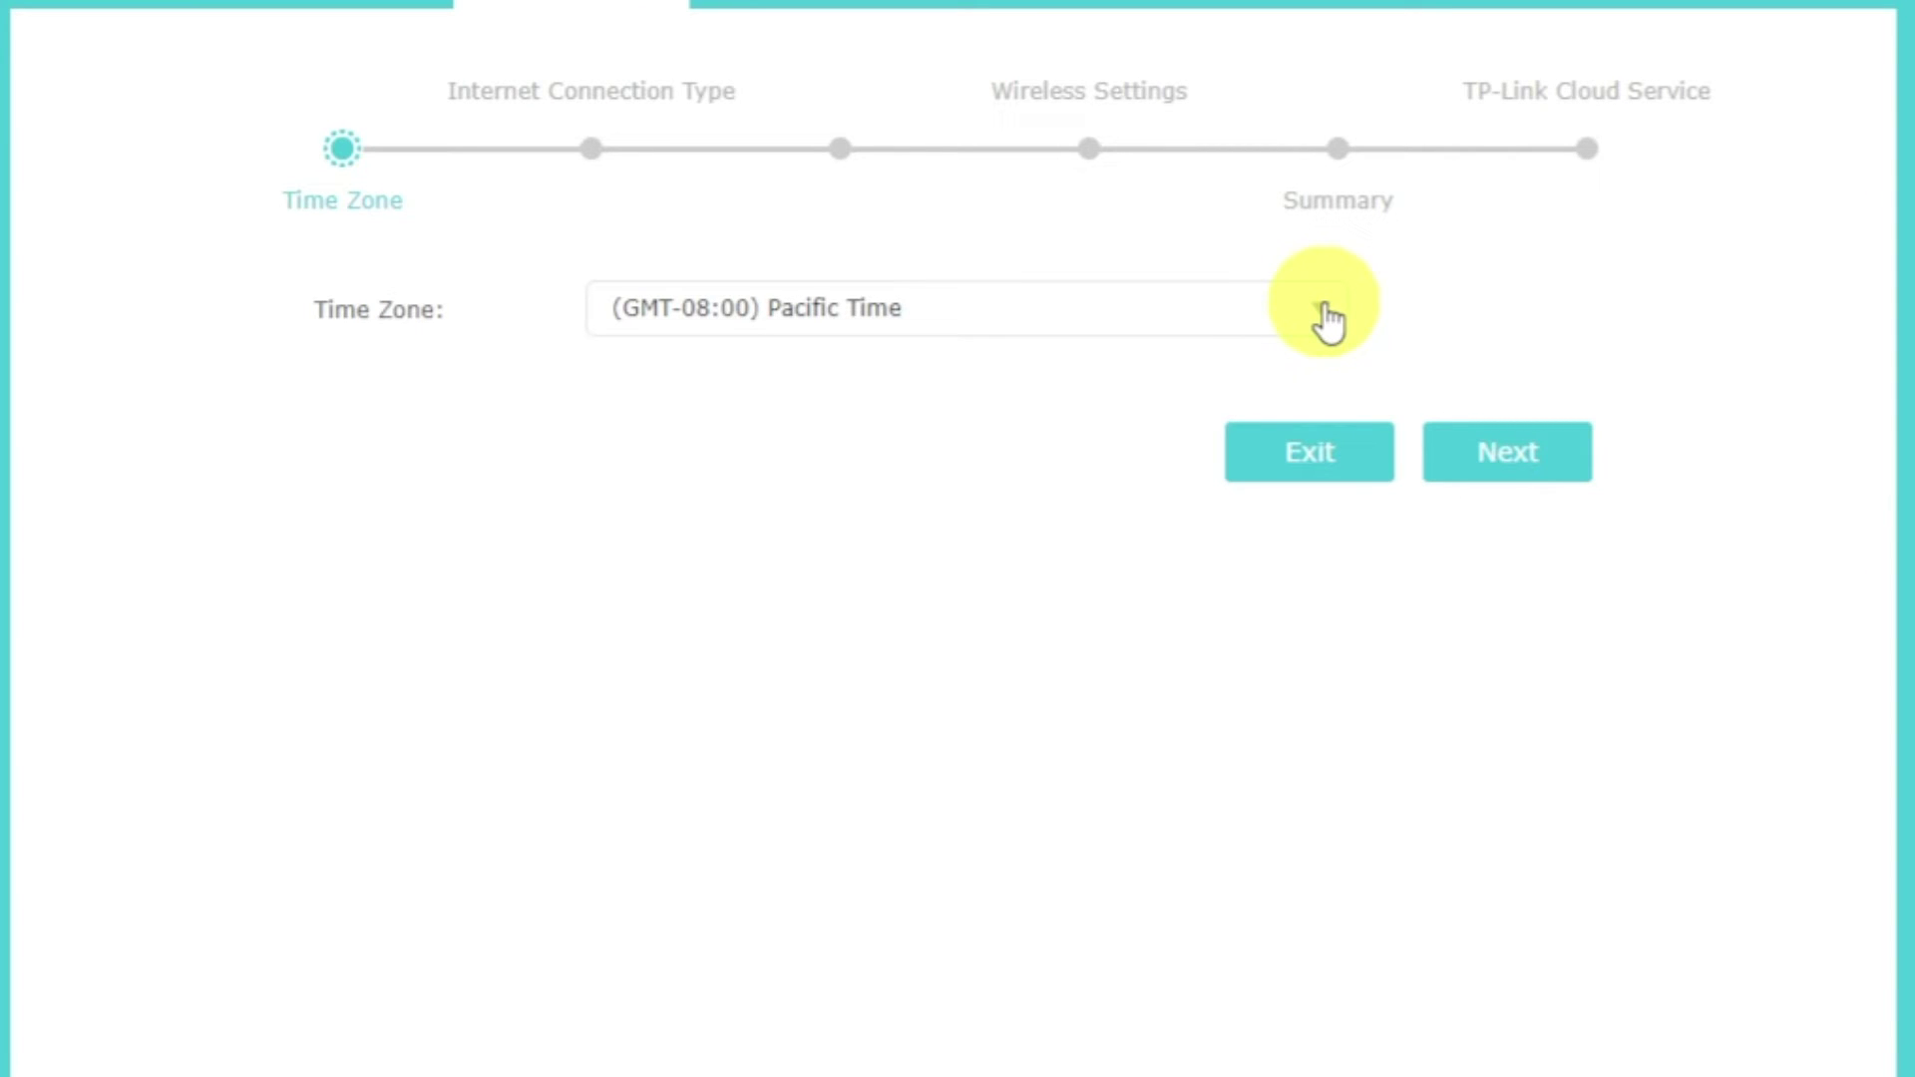
{"action": "left_click", "coordinate": [1540, 454]}
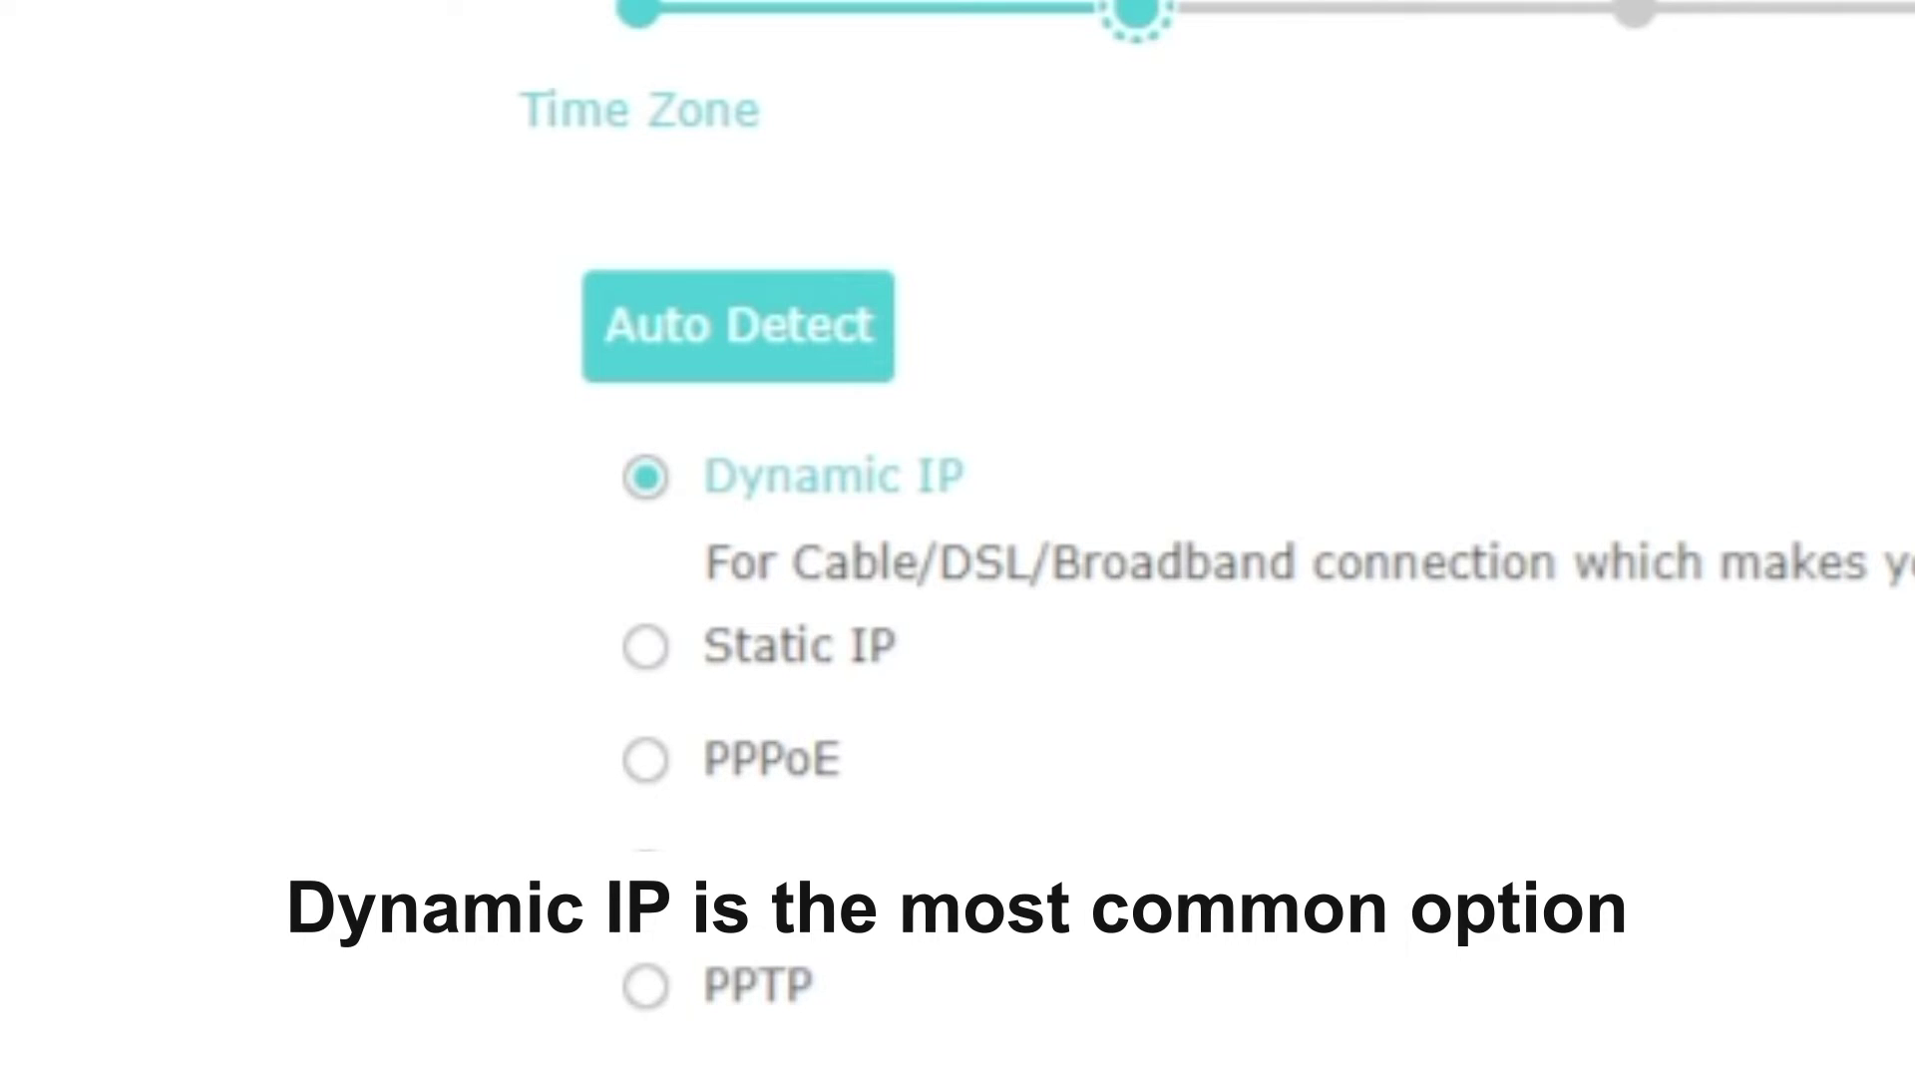
- Auto-detect and accept Dynamic IP, then continue with Do NOT Clone MAC Address
{"action": "left_click", "coordinate": [810, 346]}
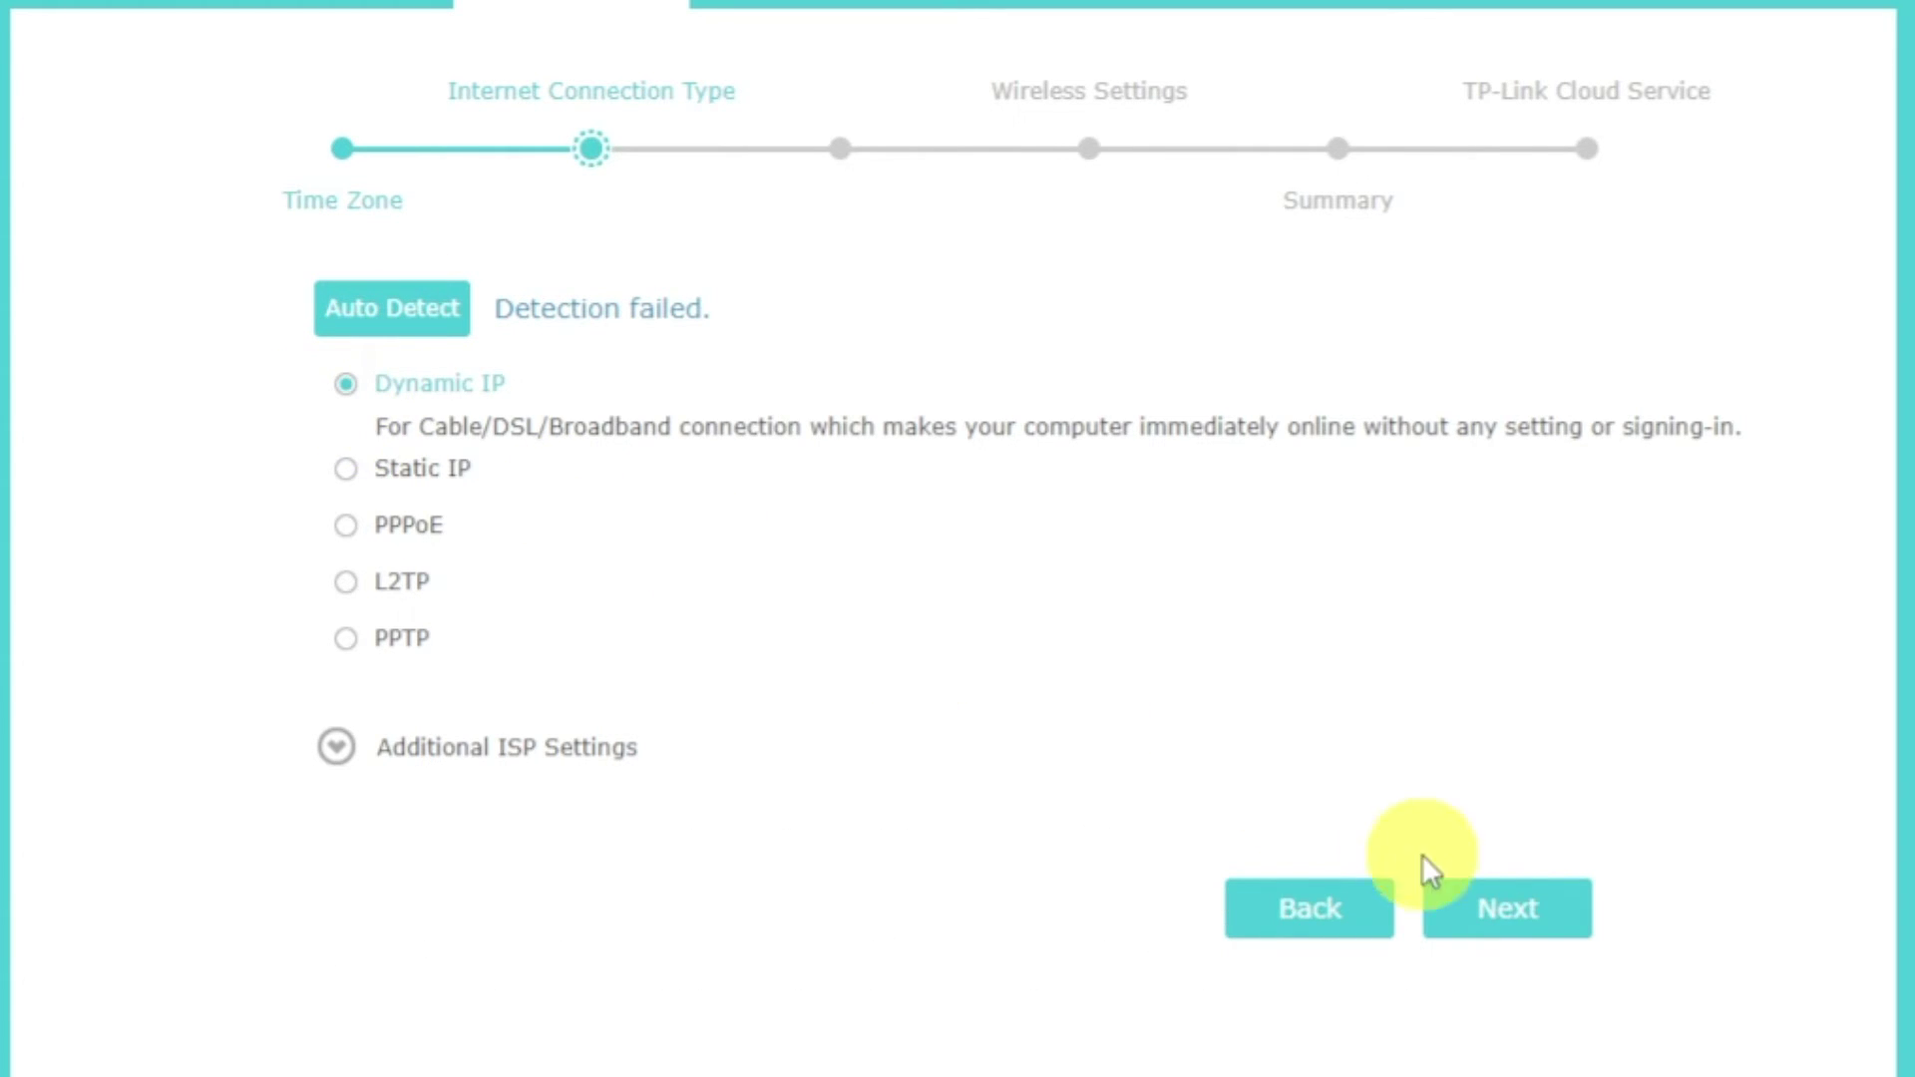
{"action": "left_click", "coordinate": [1506, 910]}
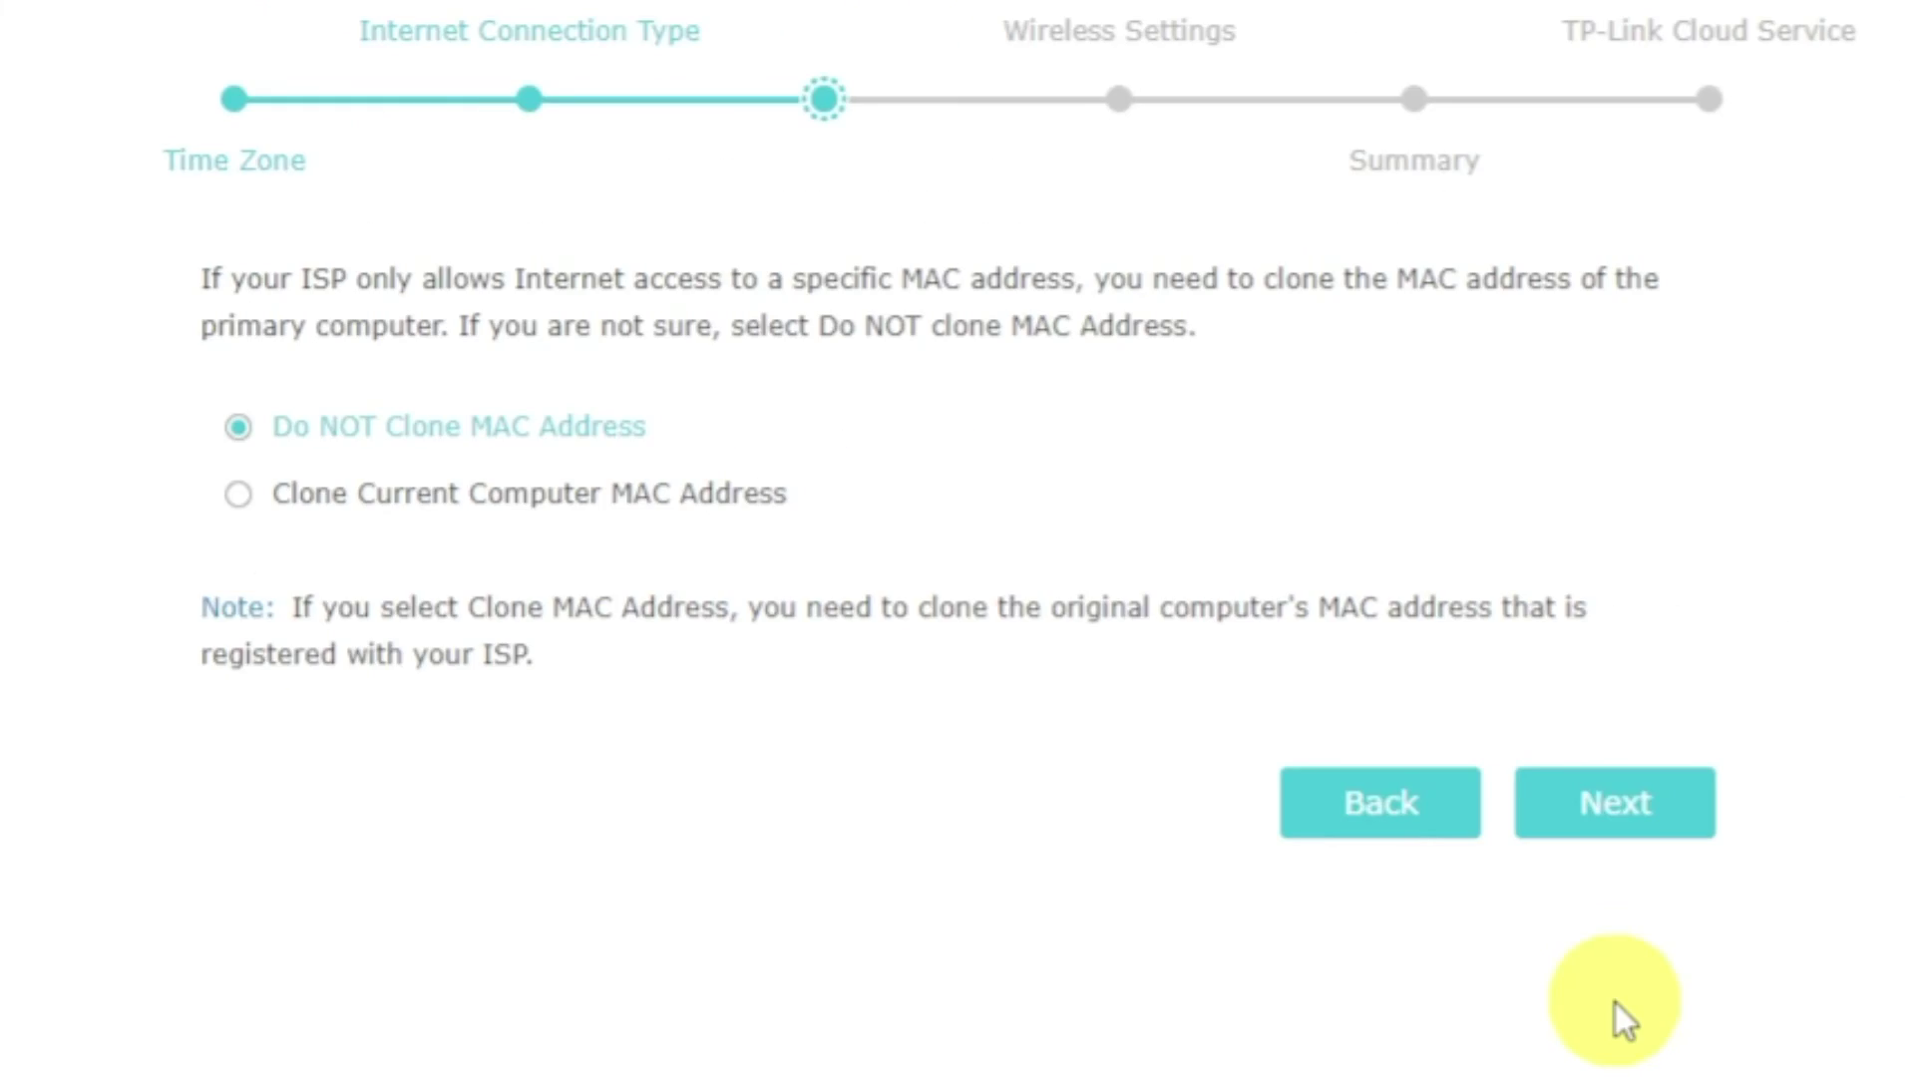
{"action": "left_click", "coordinate": [1610, 826]}
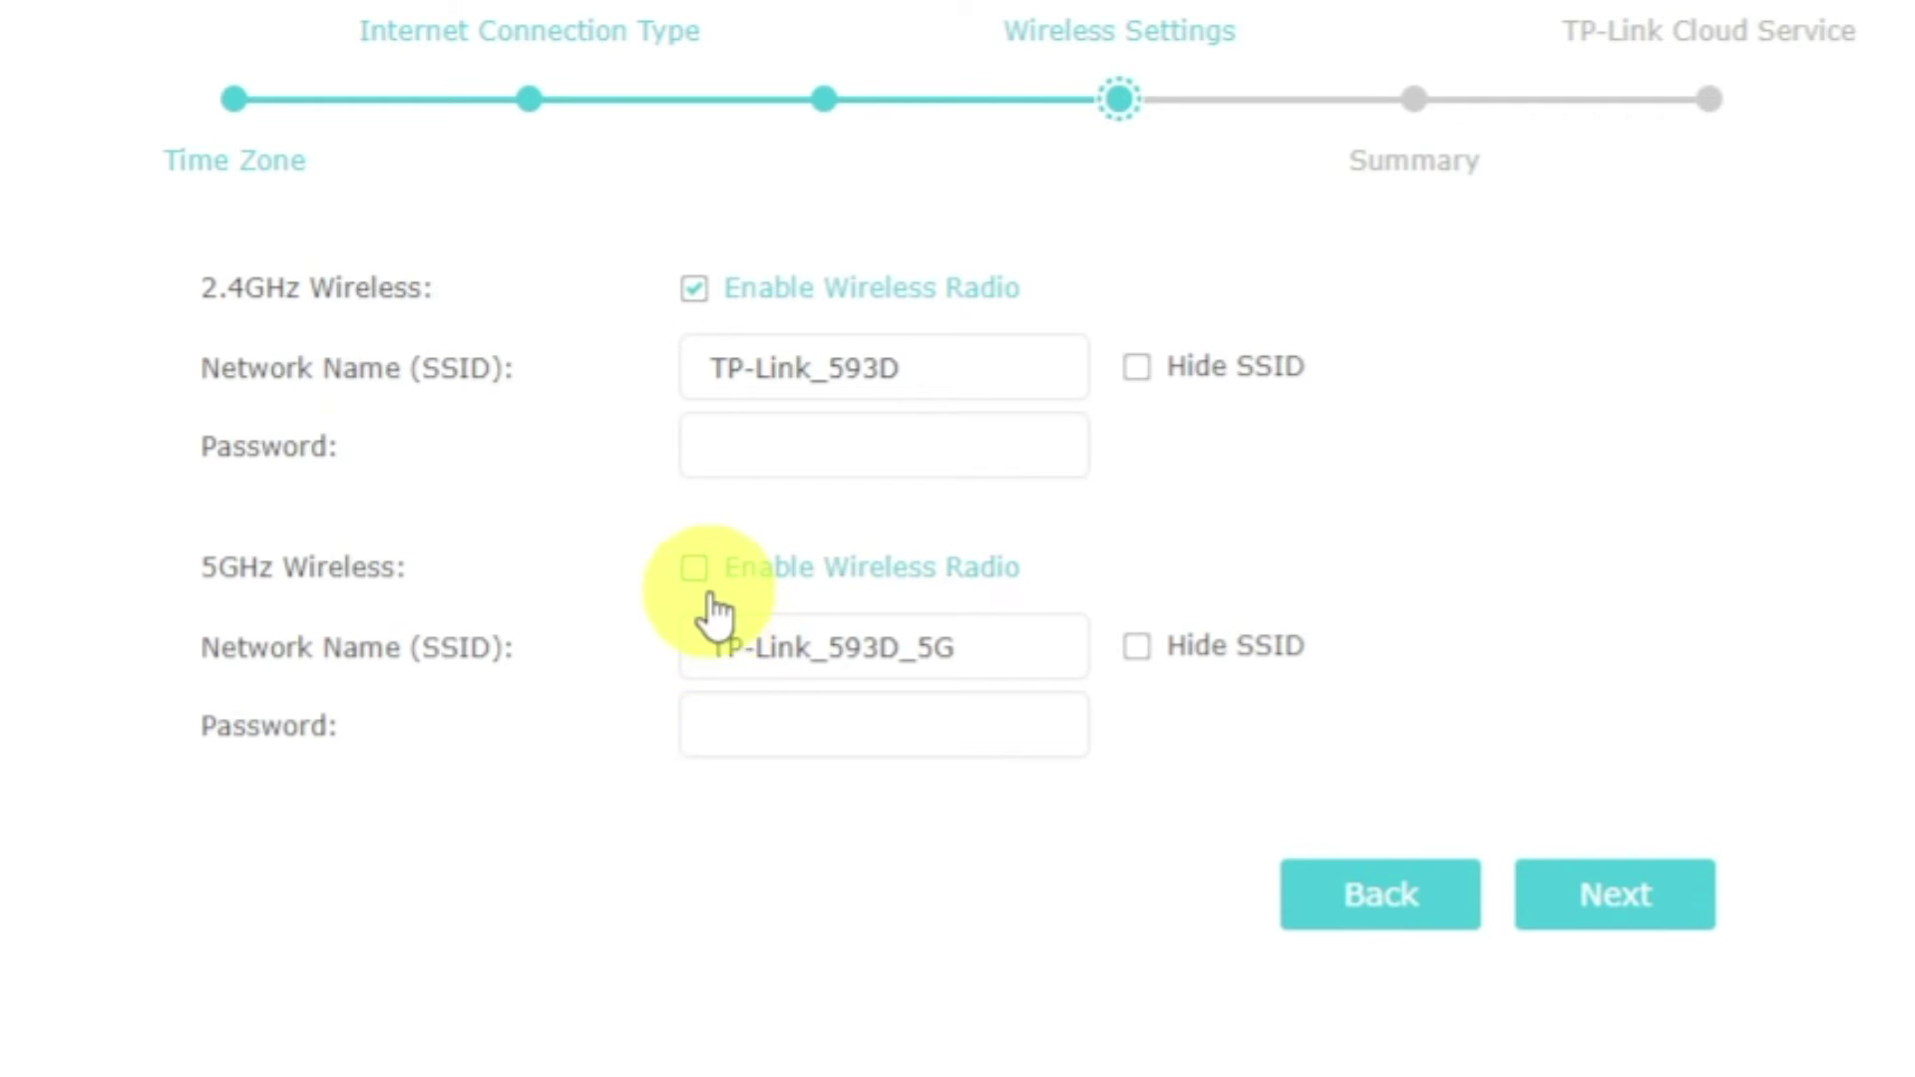
- Enable the 5GHz radio and set Wi-Fi passwords for TP-Link_593D and TP-Link_593D_5G
{"action": "left_click", "coordinate": [698, 571]}
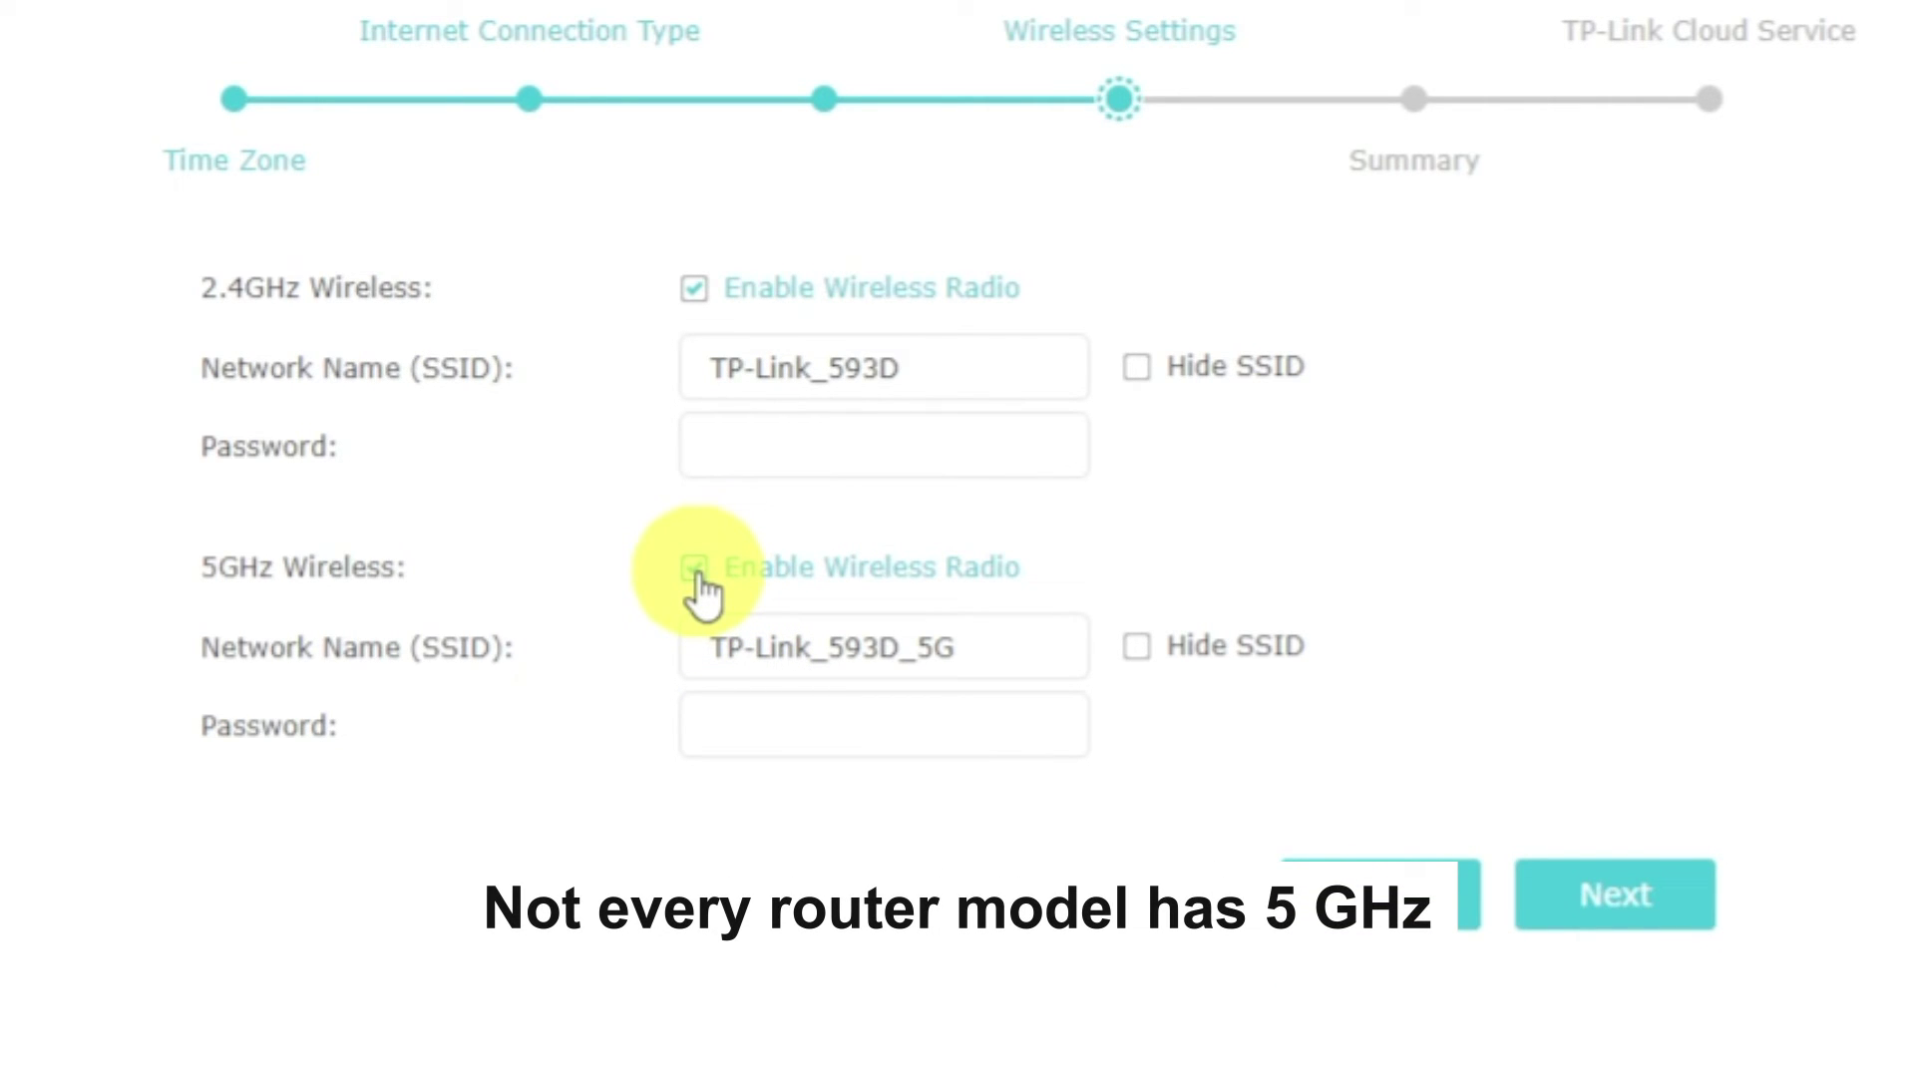
{"action": "left_click", "coordinate": [1025, 362]}
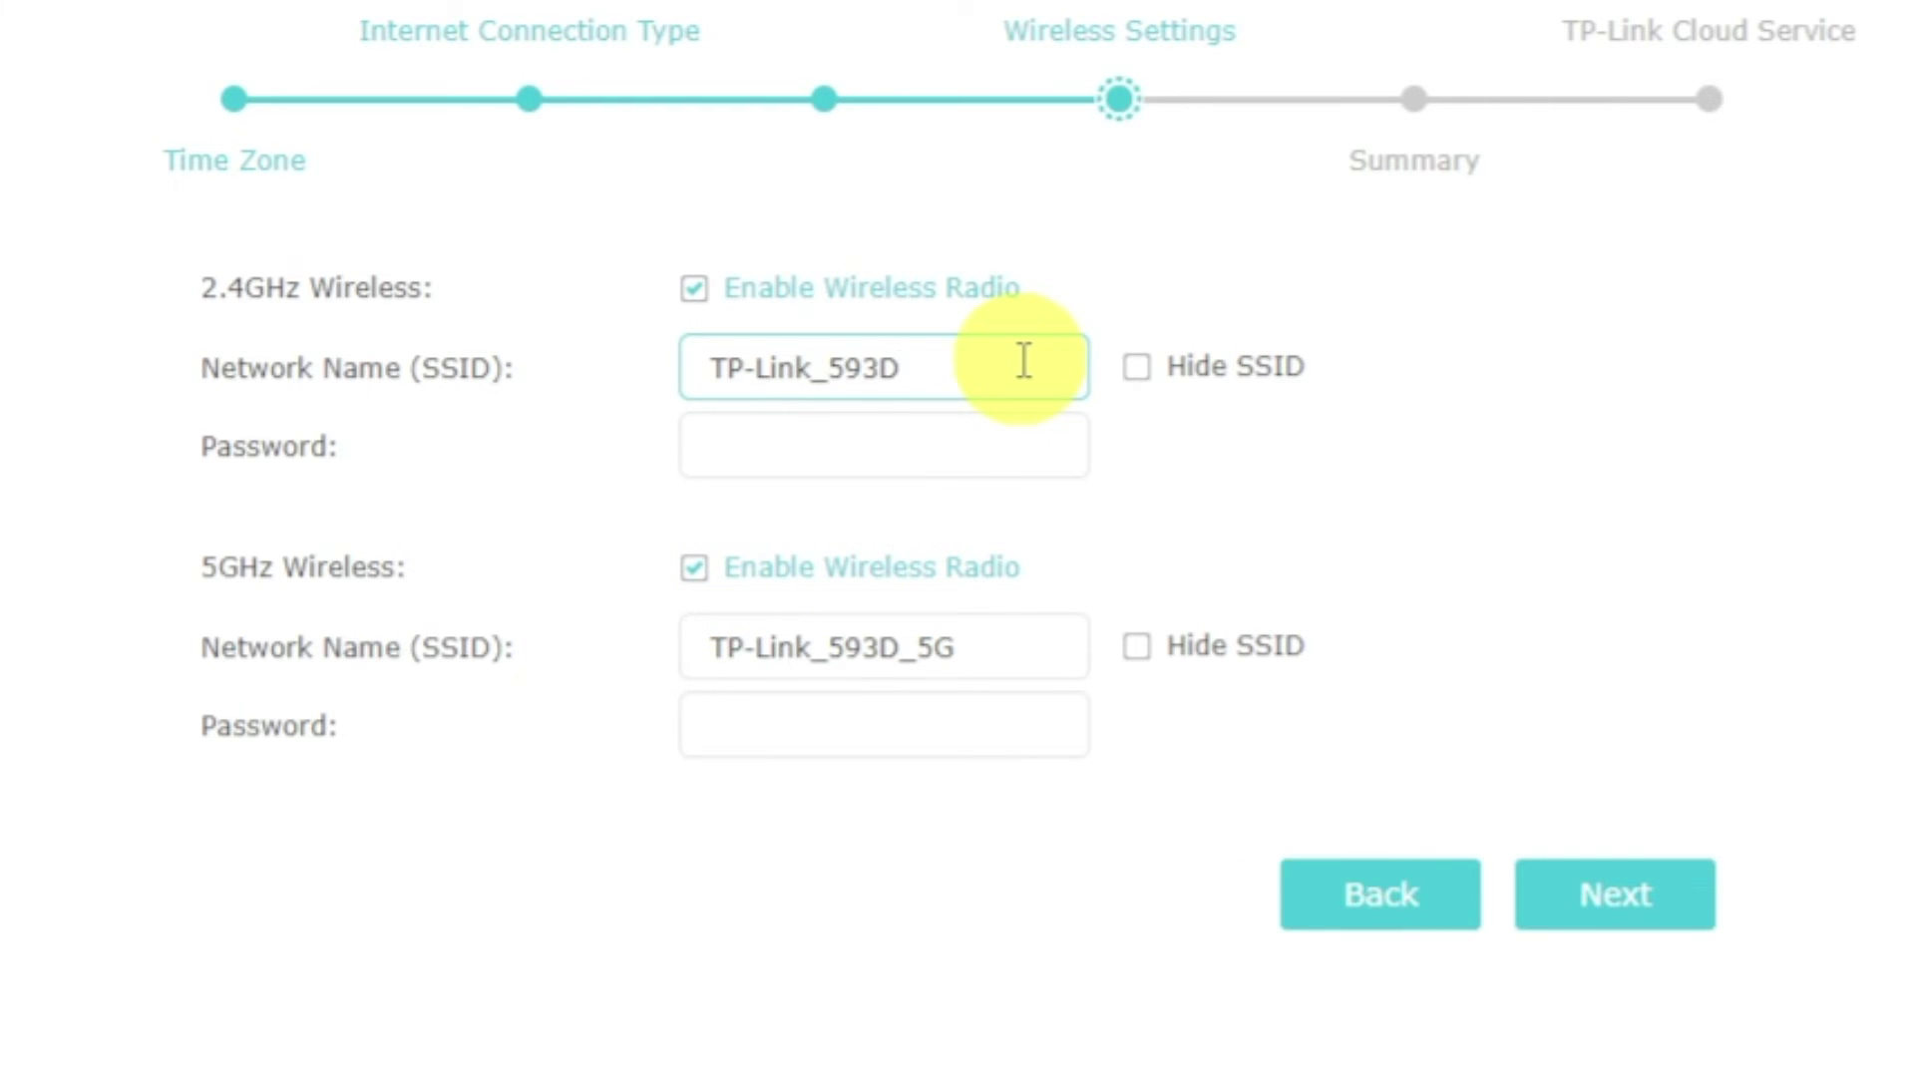
{"action": "left_click", "coordinate": [1024, 446]}
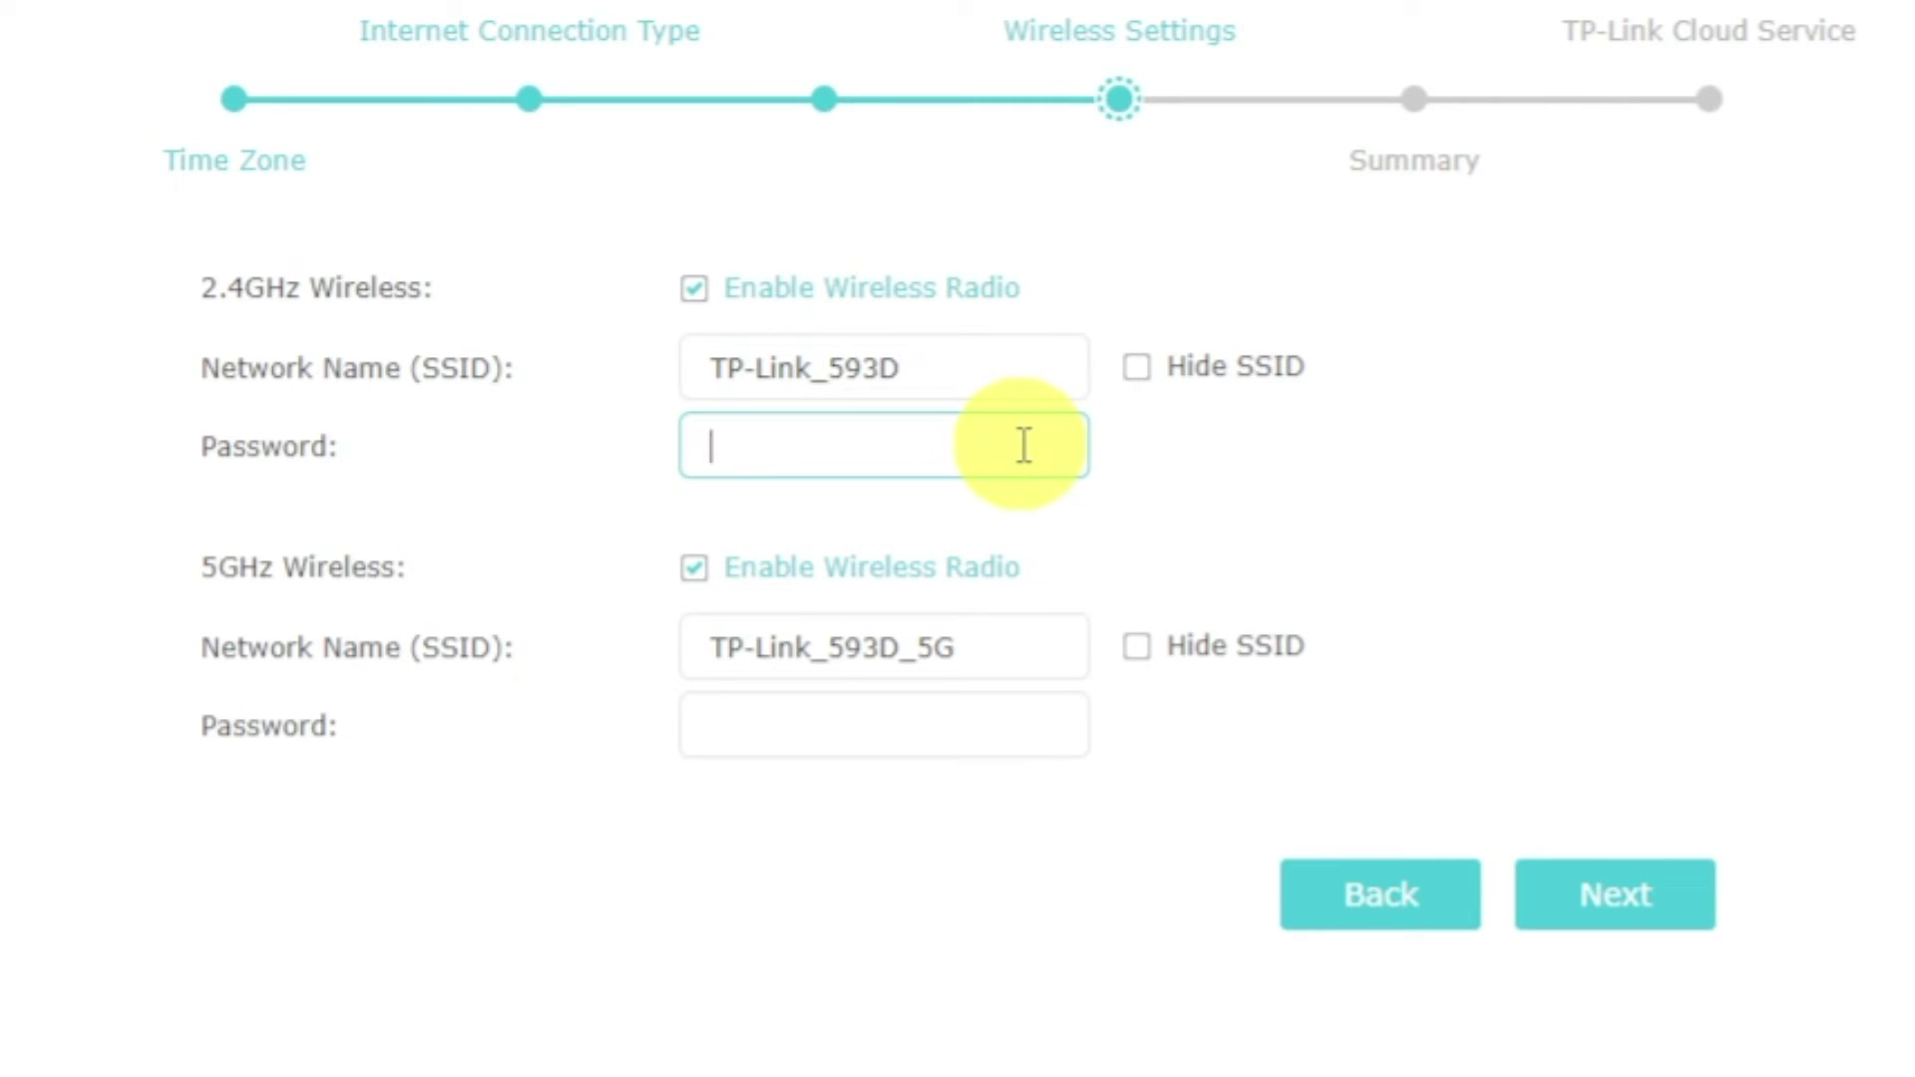
{"action": "type", "text": "12345678"}
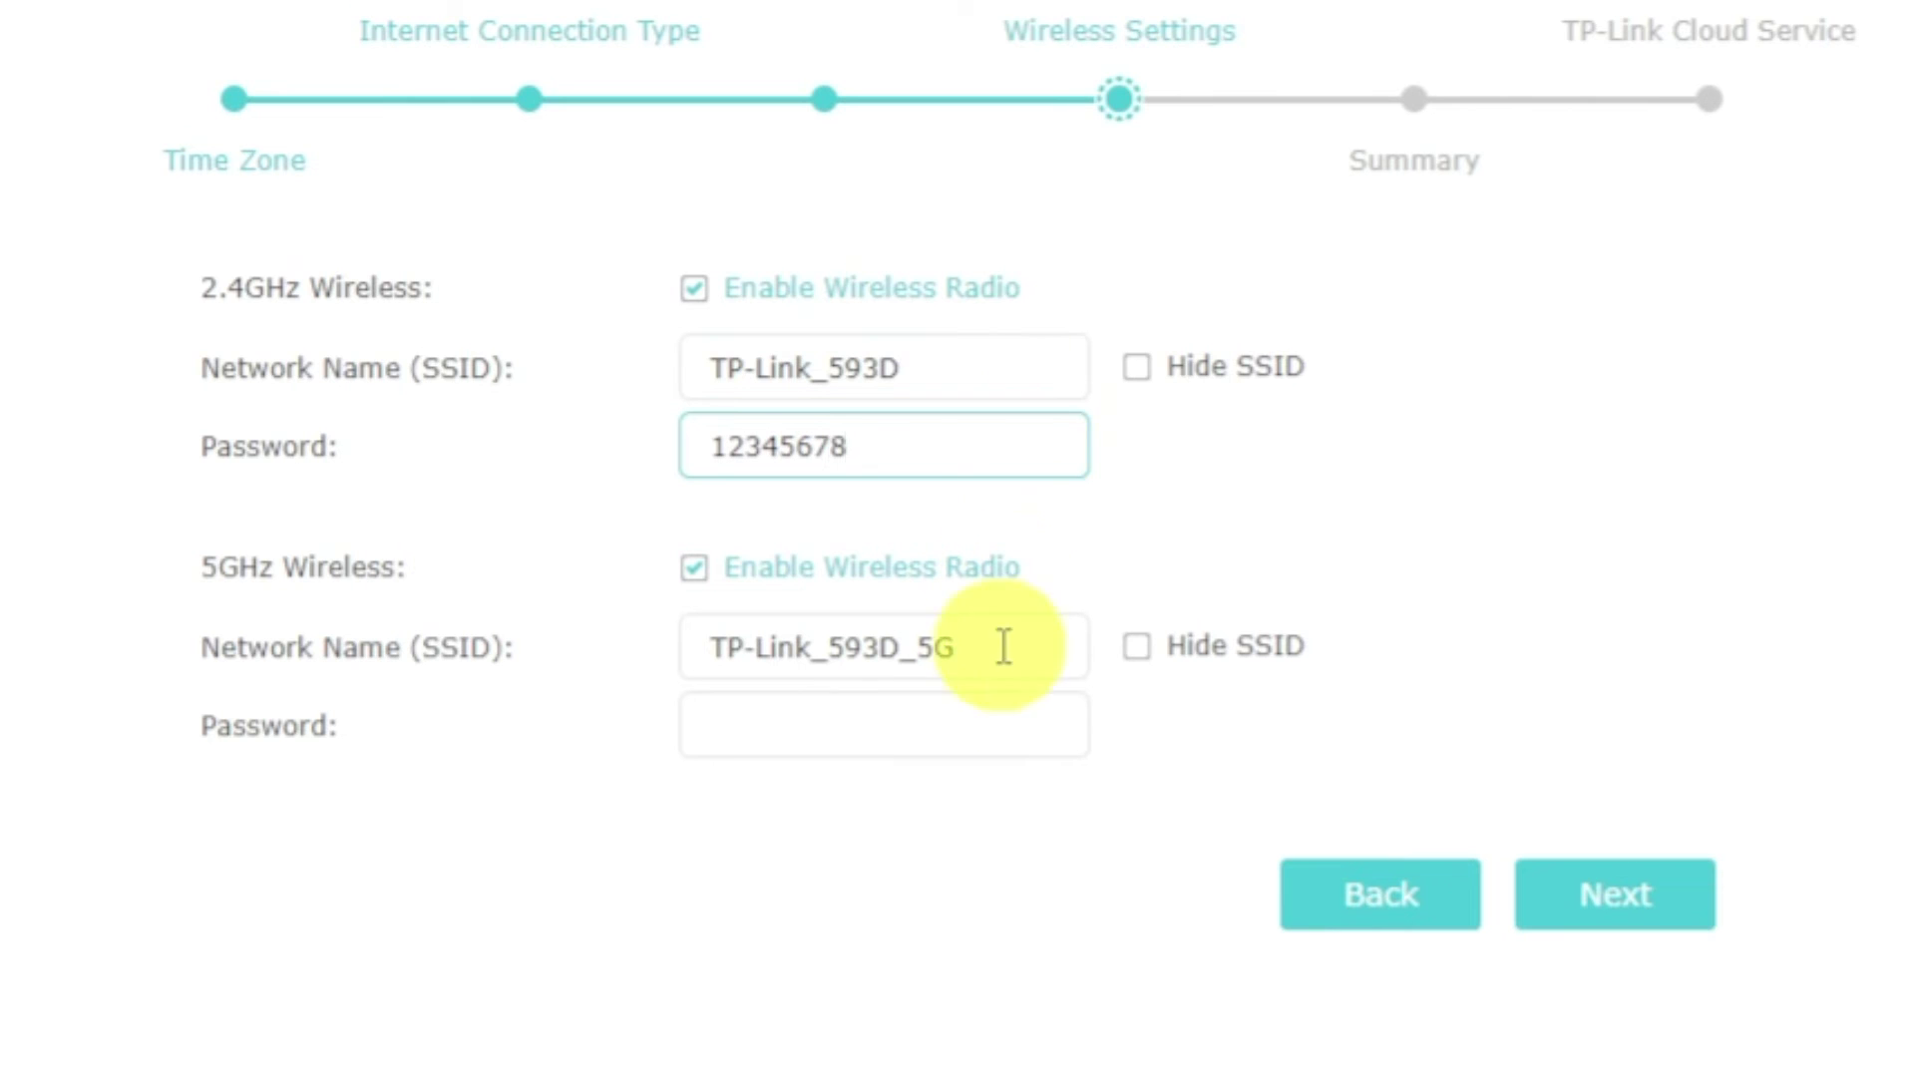
{"action": "left_click", "coordinate": [1008, 726]}
{"action": "type", "text": "123"}
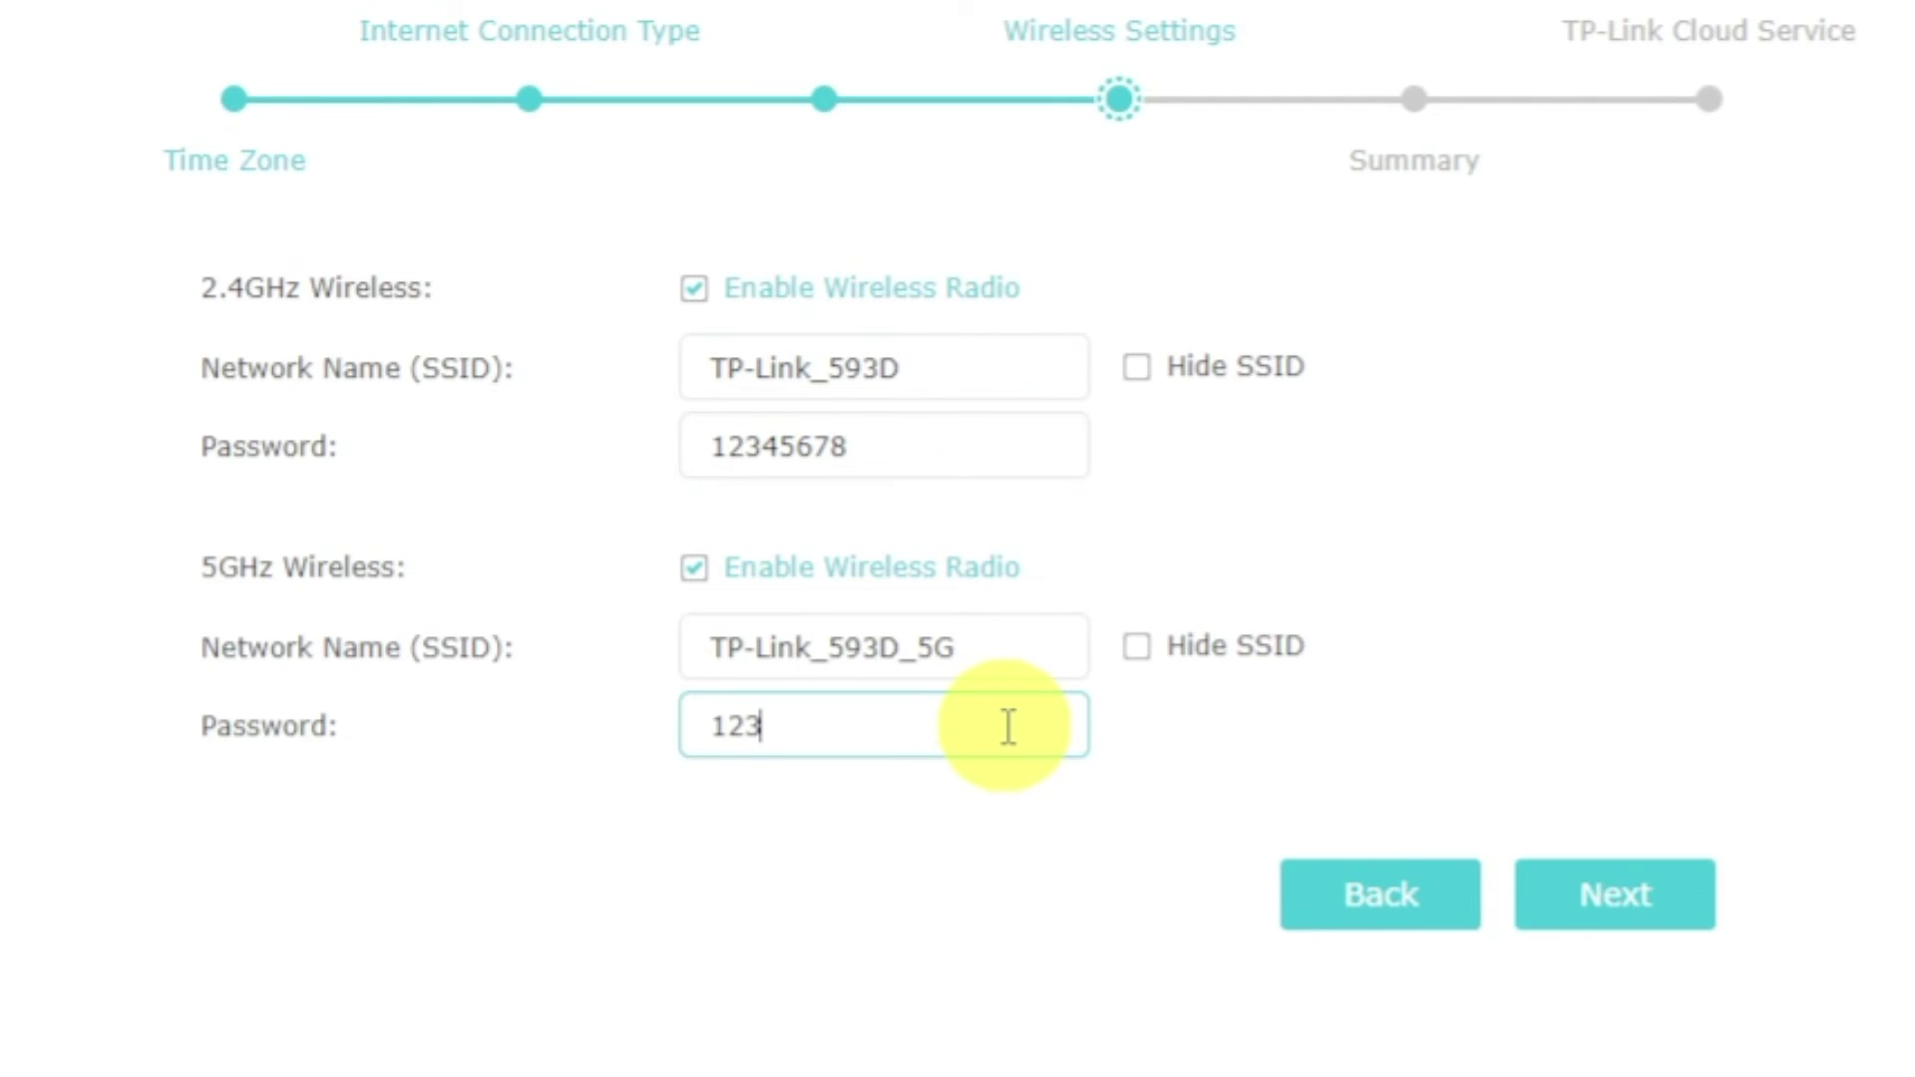
{"action": "type", "text": "45678"}
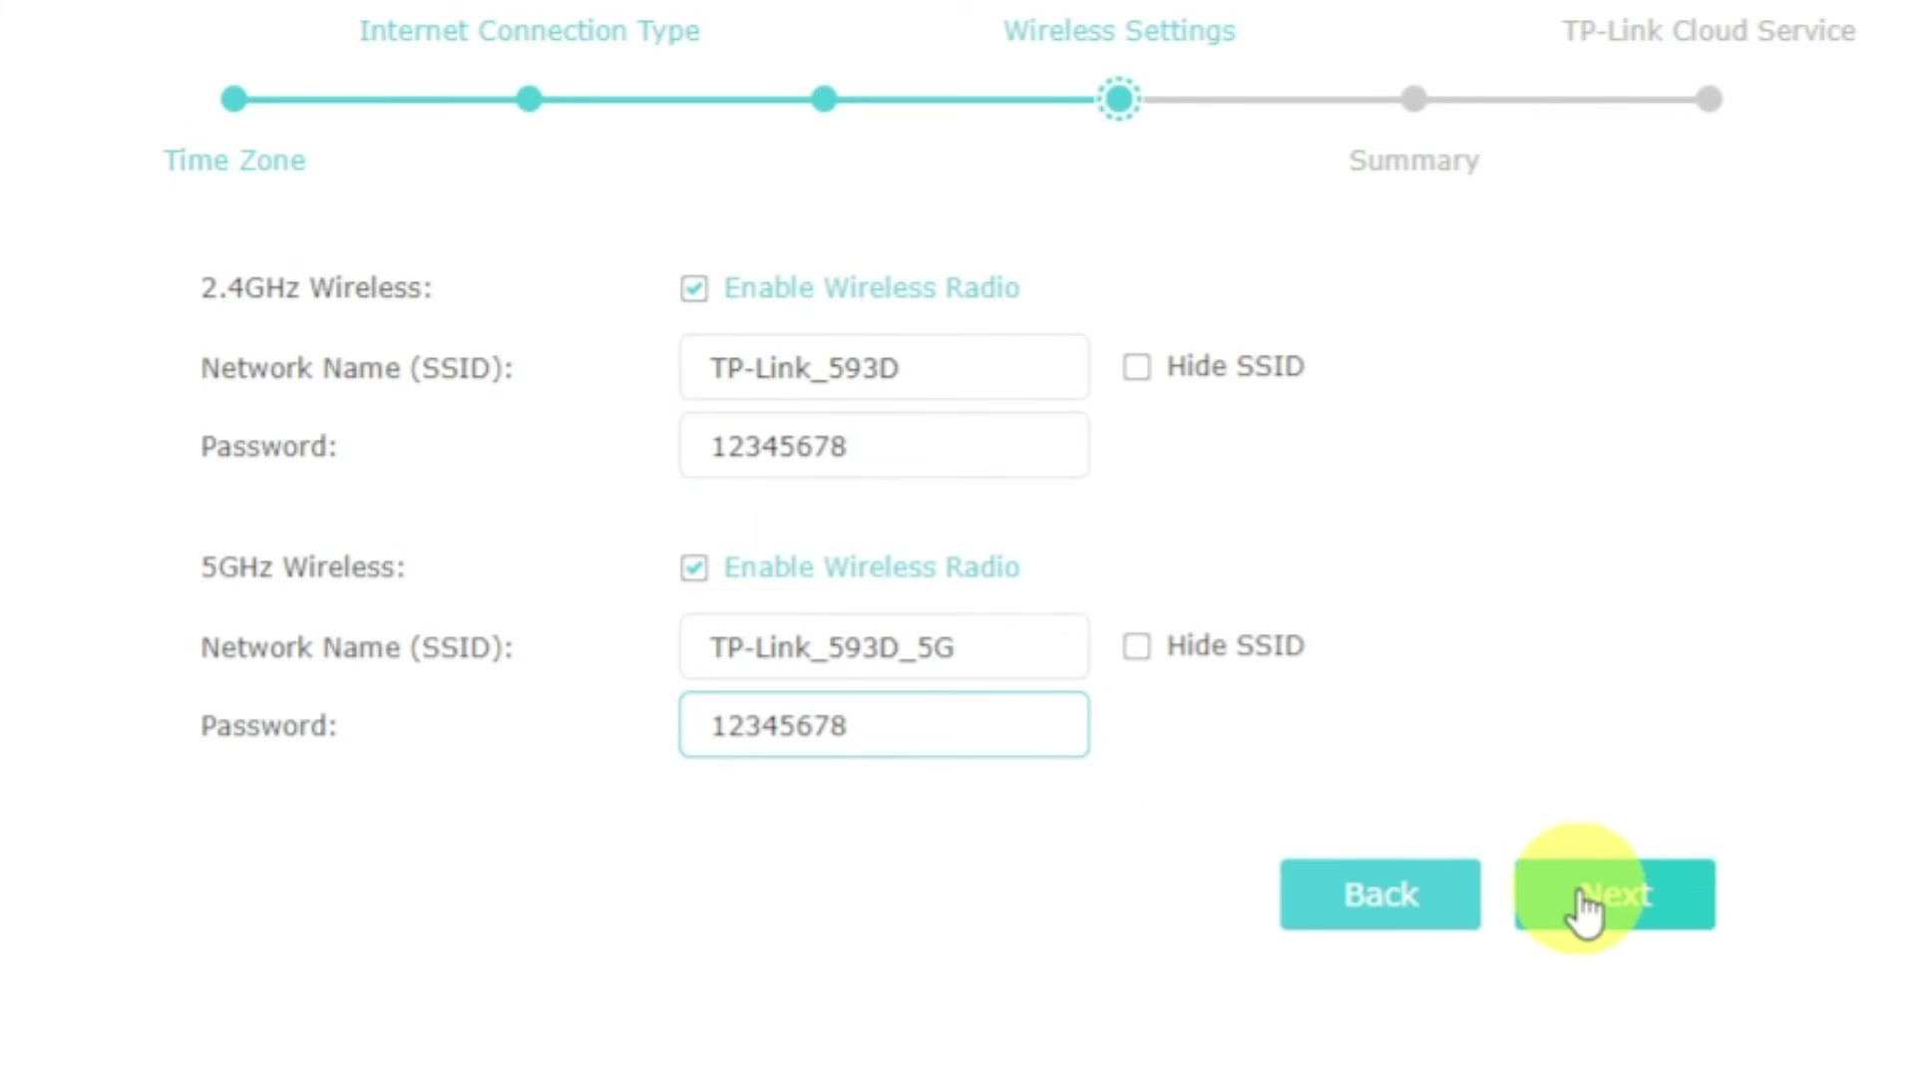
{"action": "left_click", "coordinate": [1539, 891]}
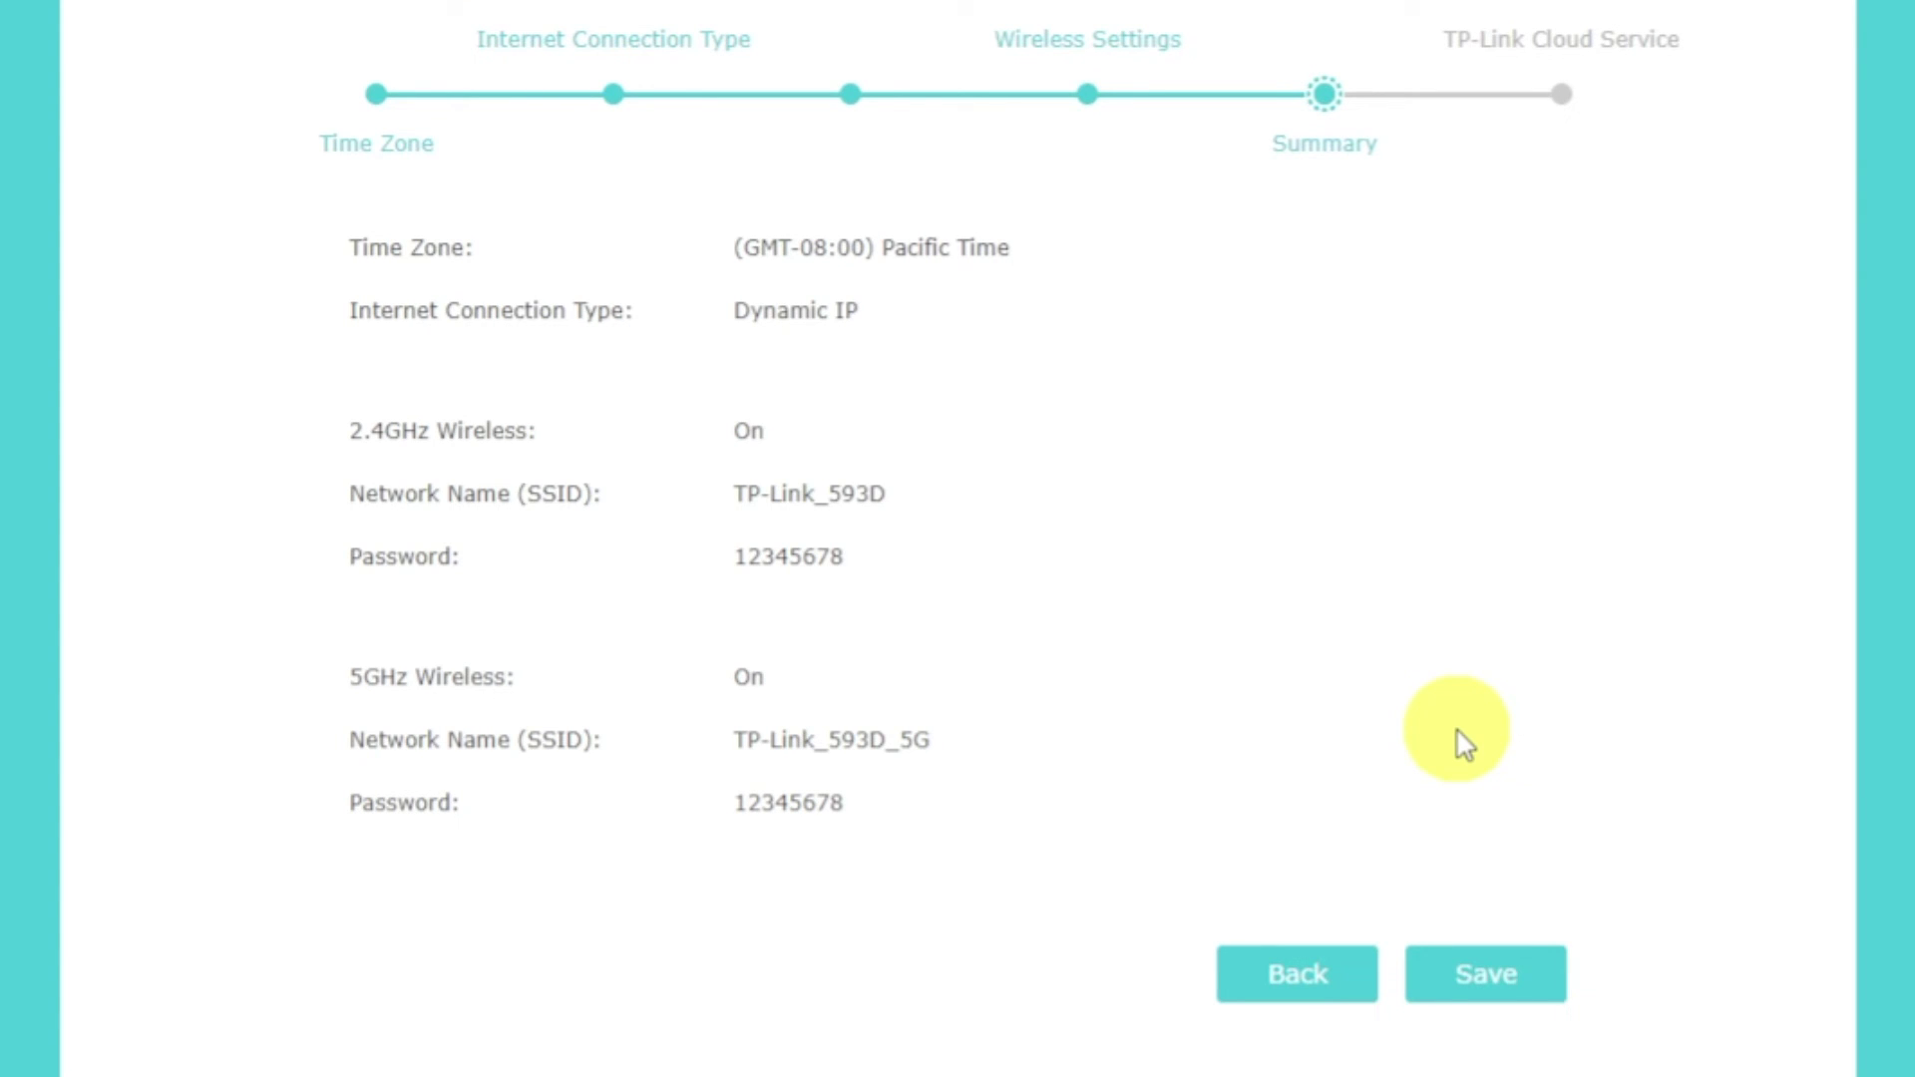
- Save the quick setup, skip the cloud login, and finish on the Network Map
{"action": "left_click", "coordinate": [1512, 985]}
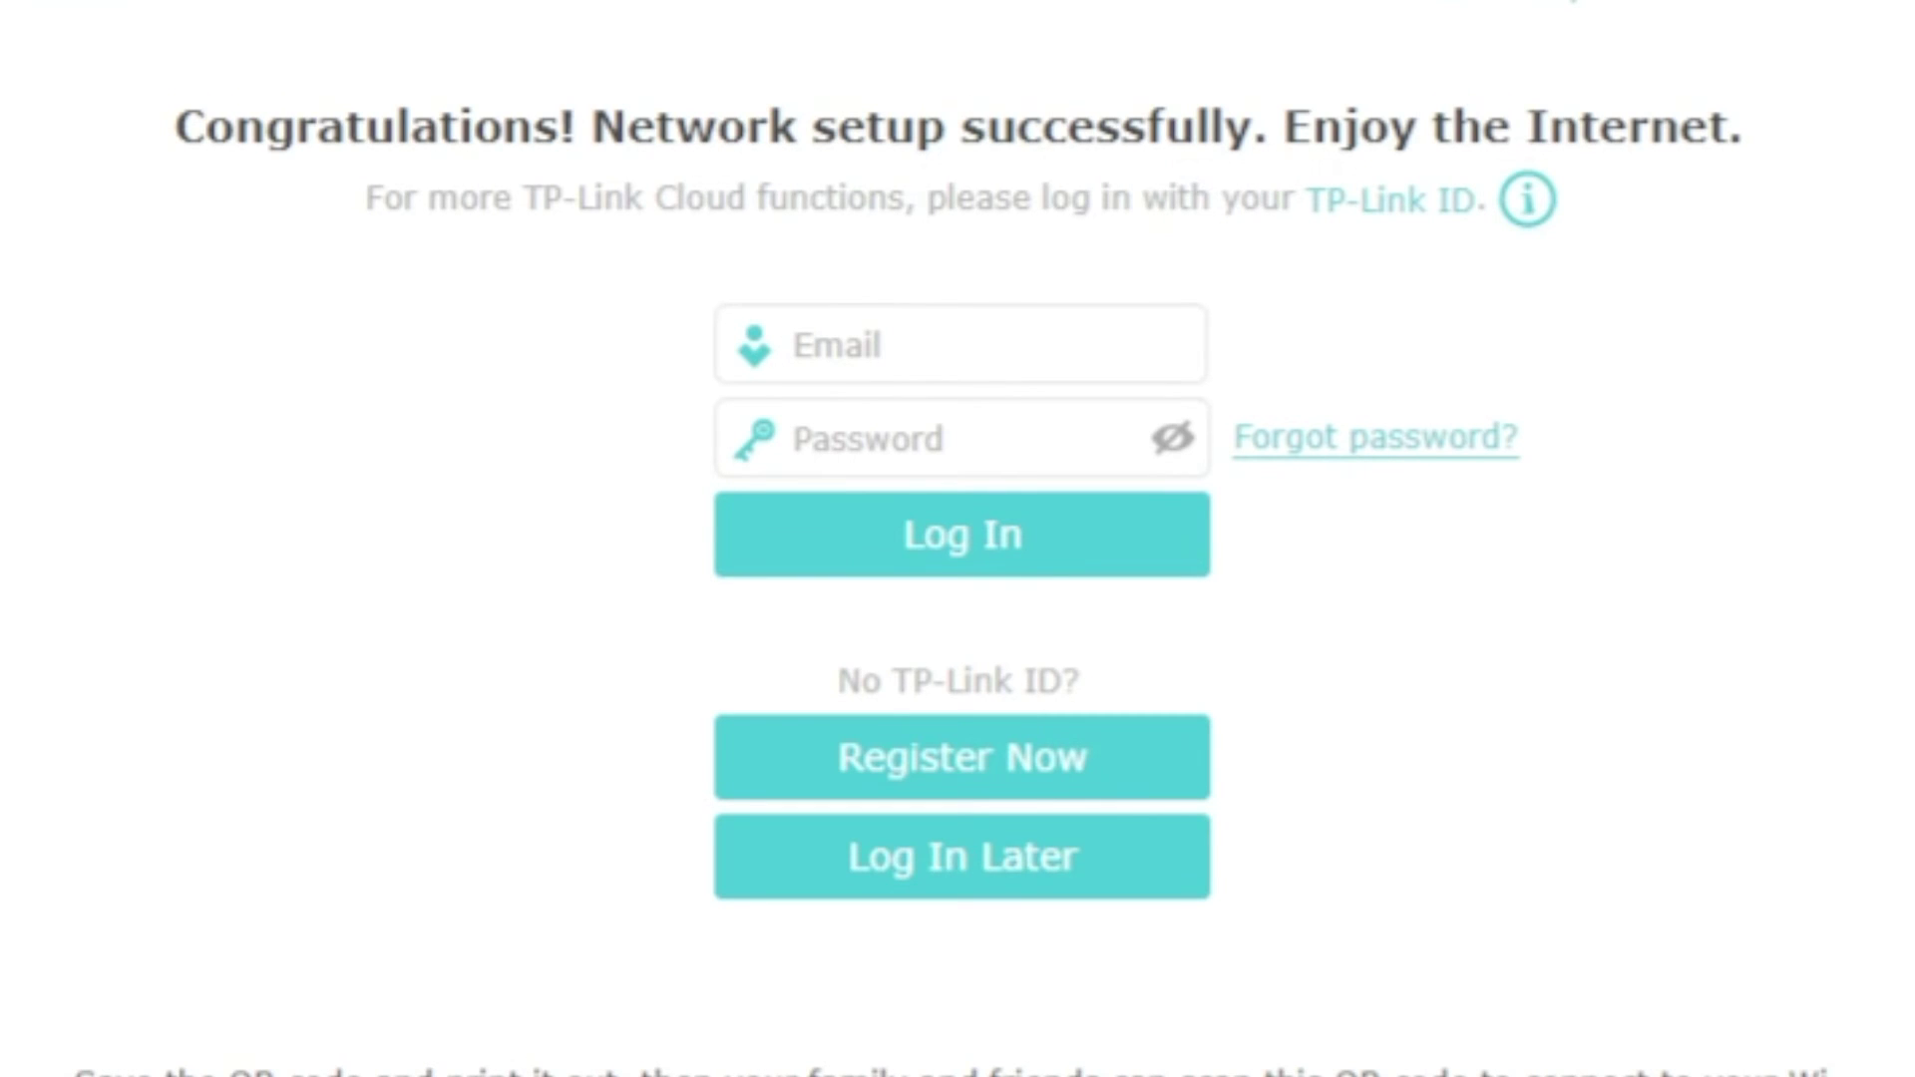
{"action": "left_click", "coordinate": [1105, 862]}
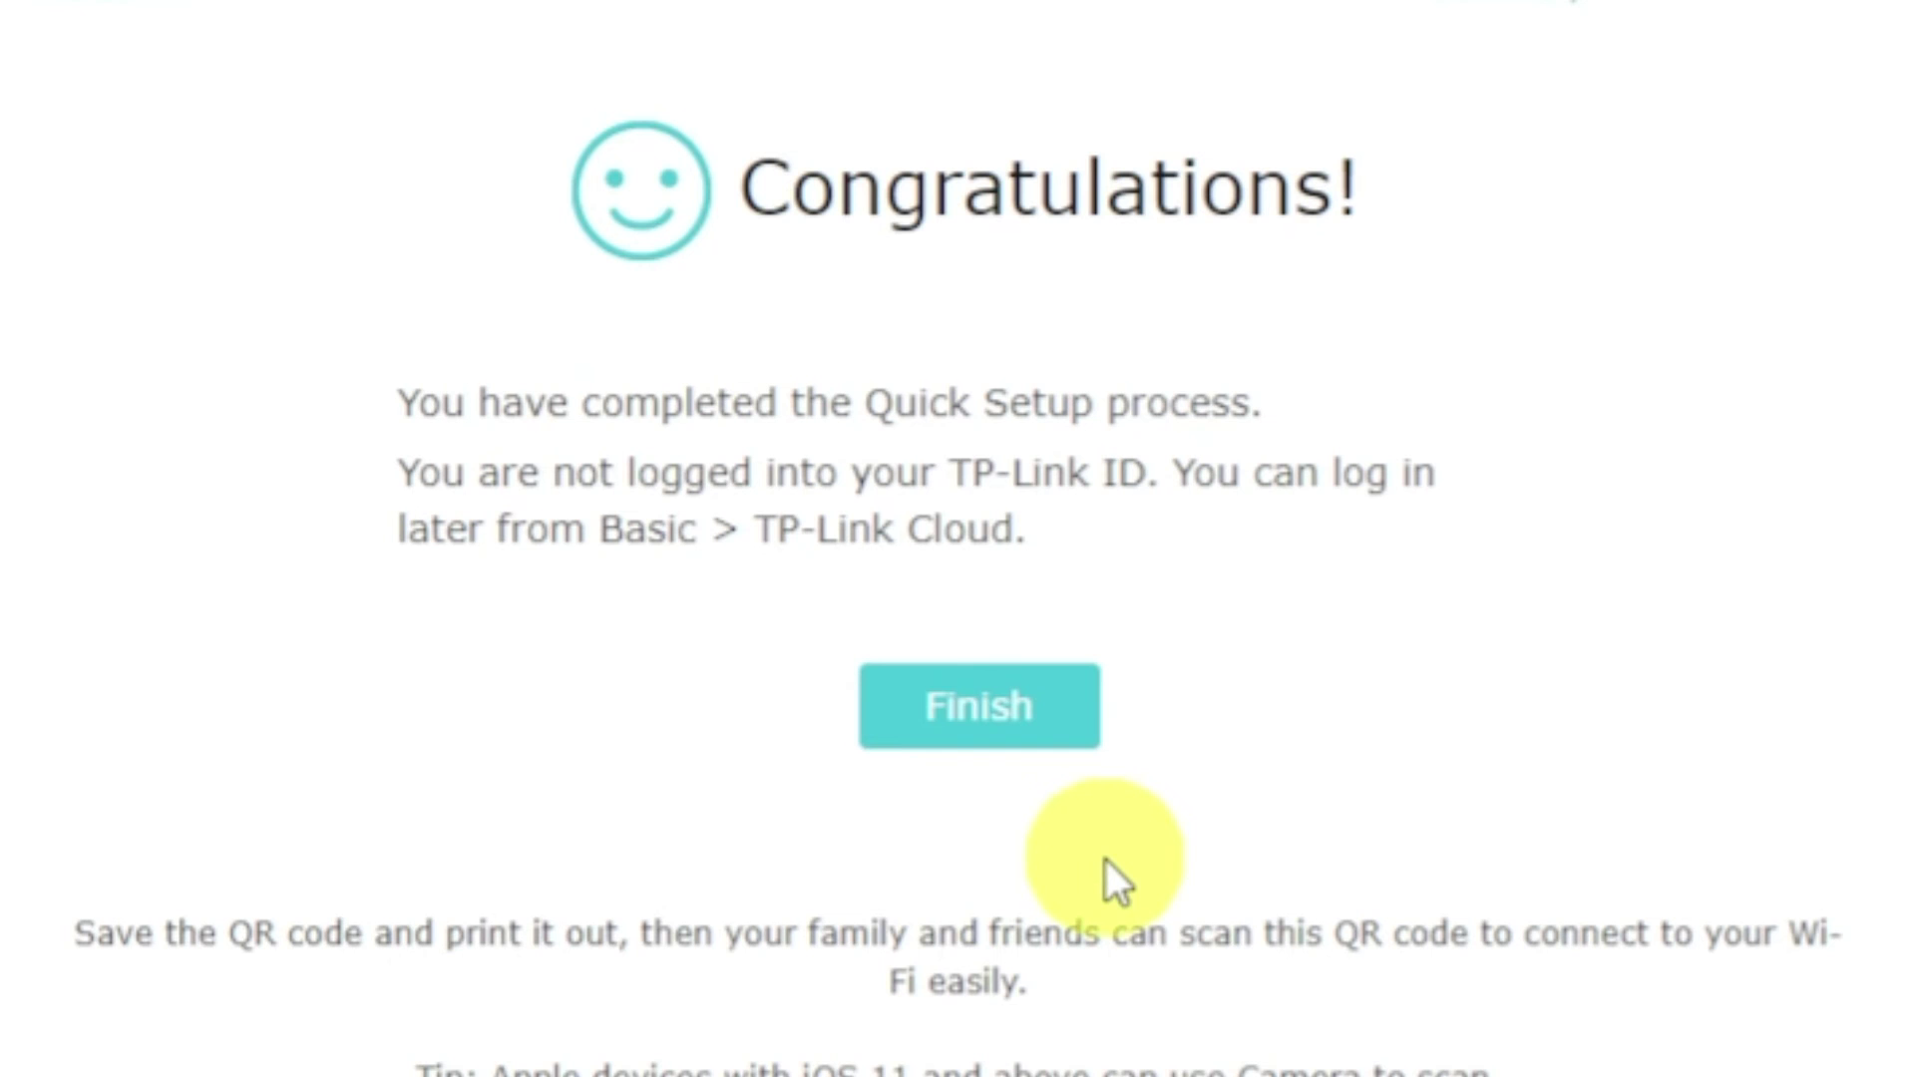
{"action": "left_click", "coordinate": [969, 720]}
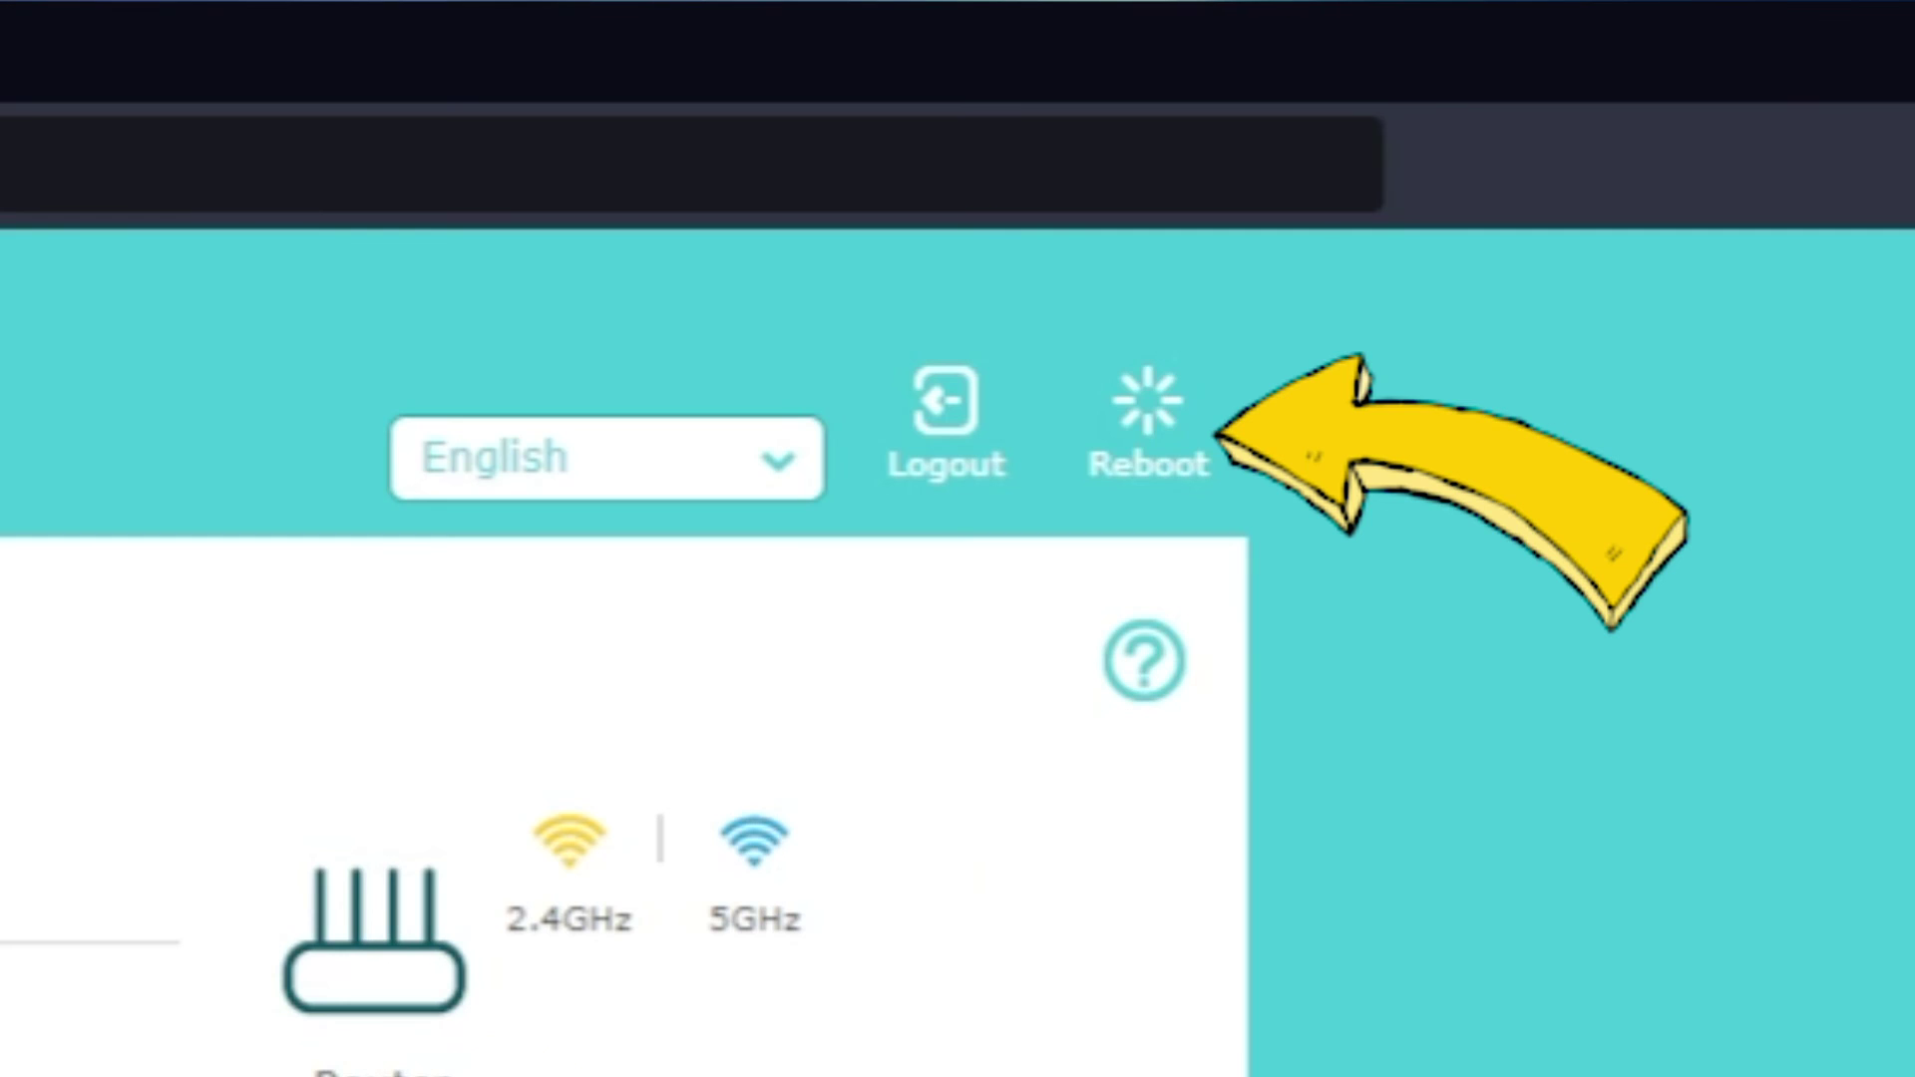
- Reboot the router from the top bar and confirm with Yes
{"action": "left_click", "coordinate": [1147, 453]}
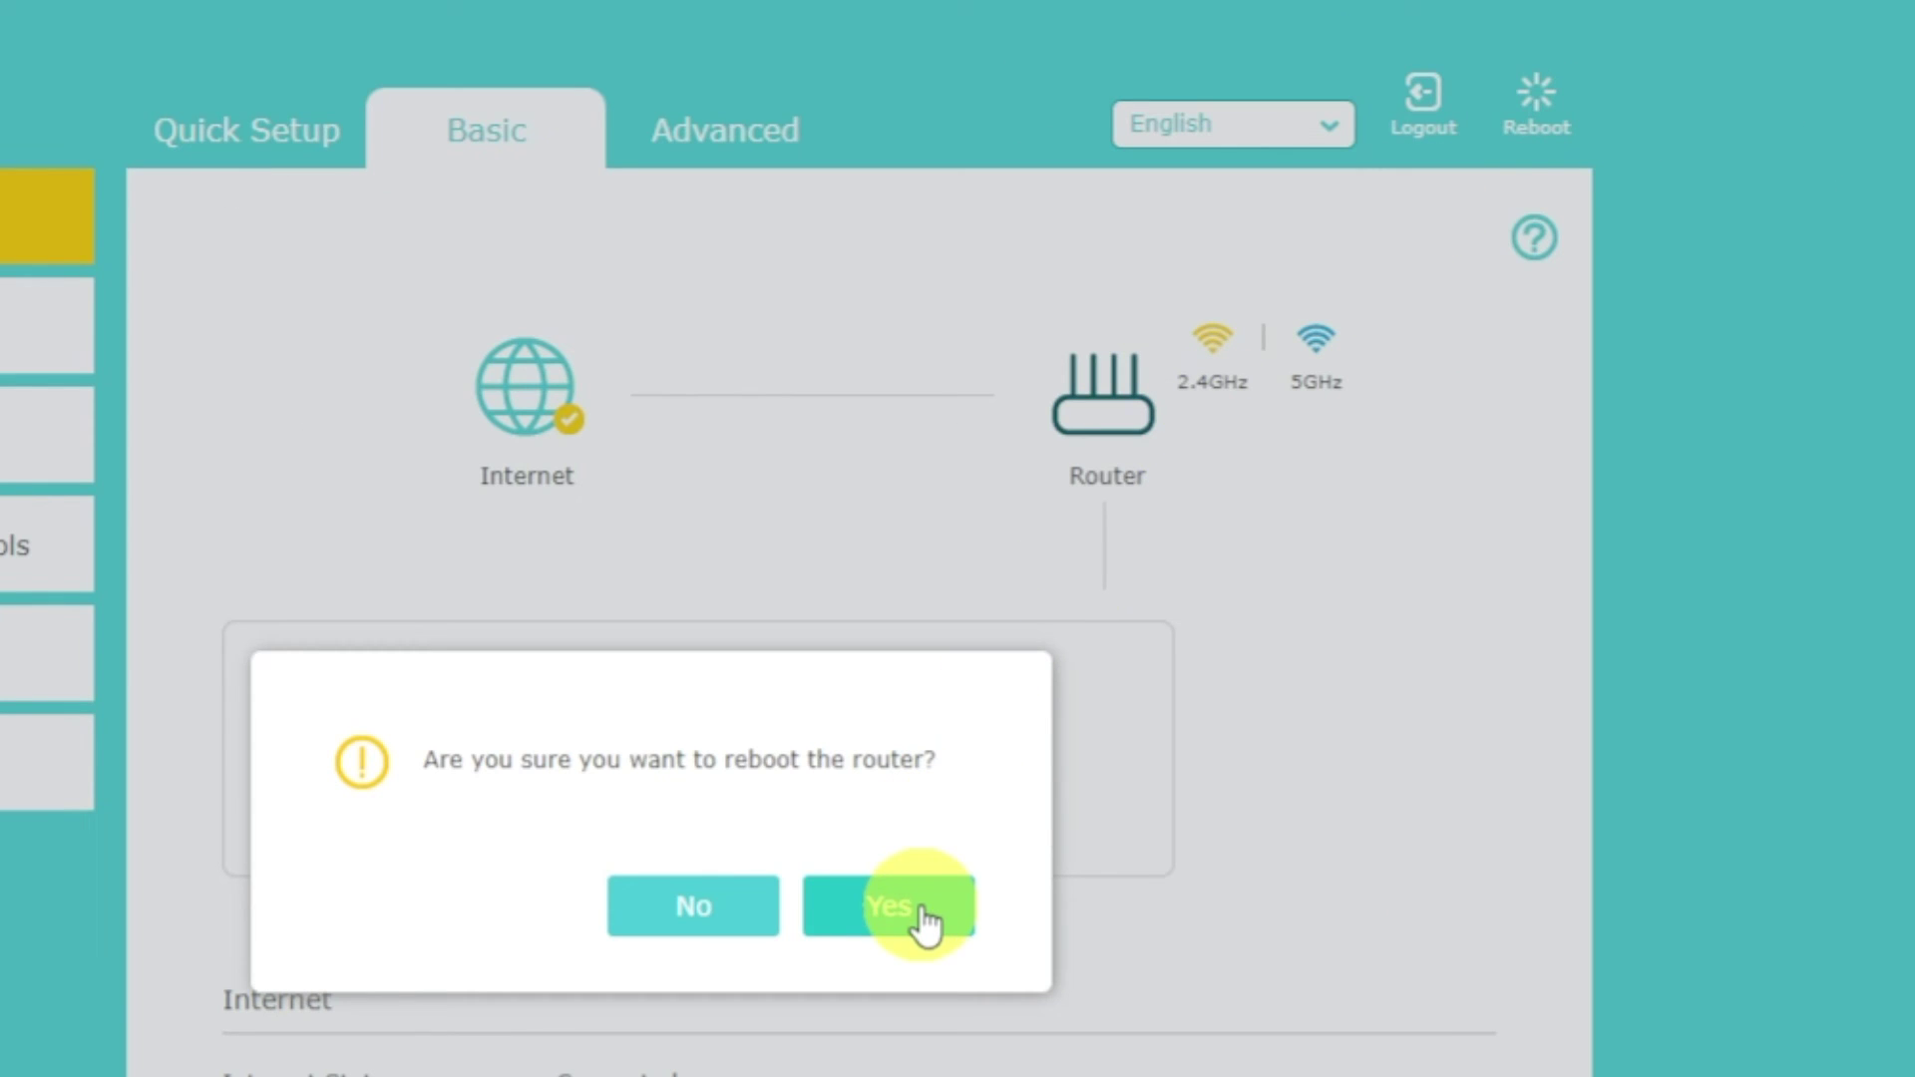
{"action": "left_click", "coordinate": [926, 922]}
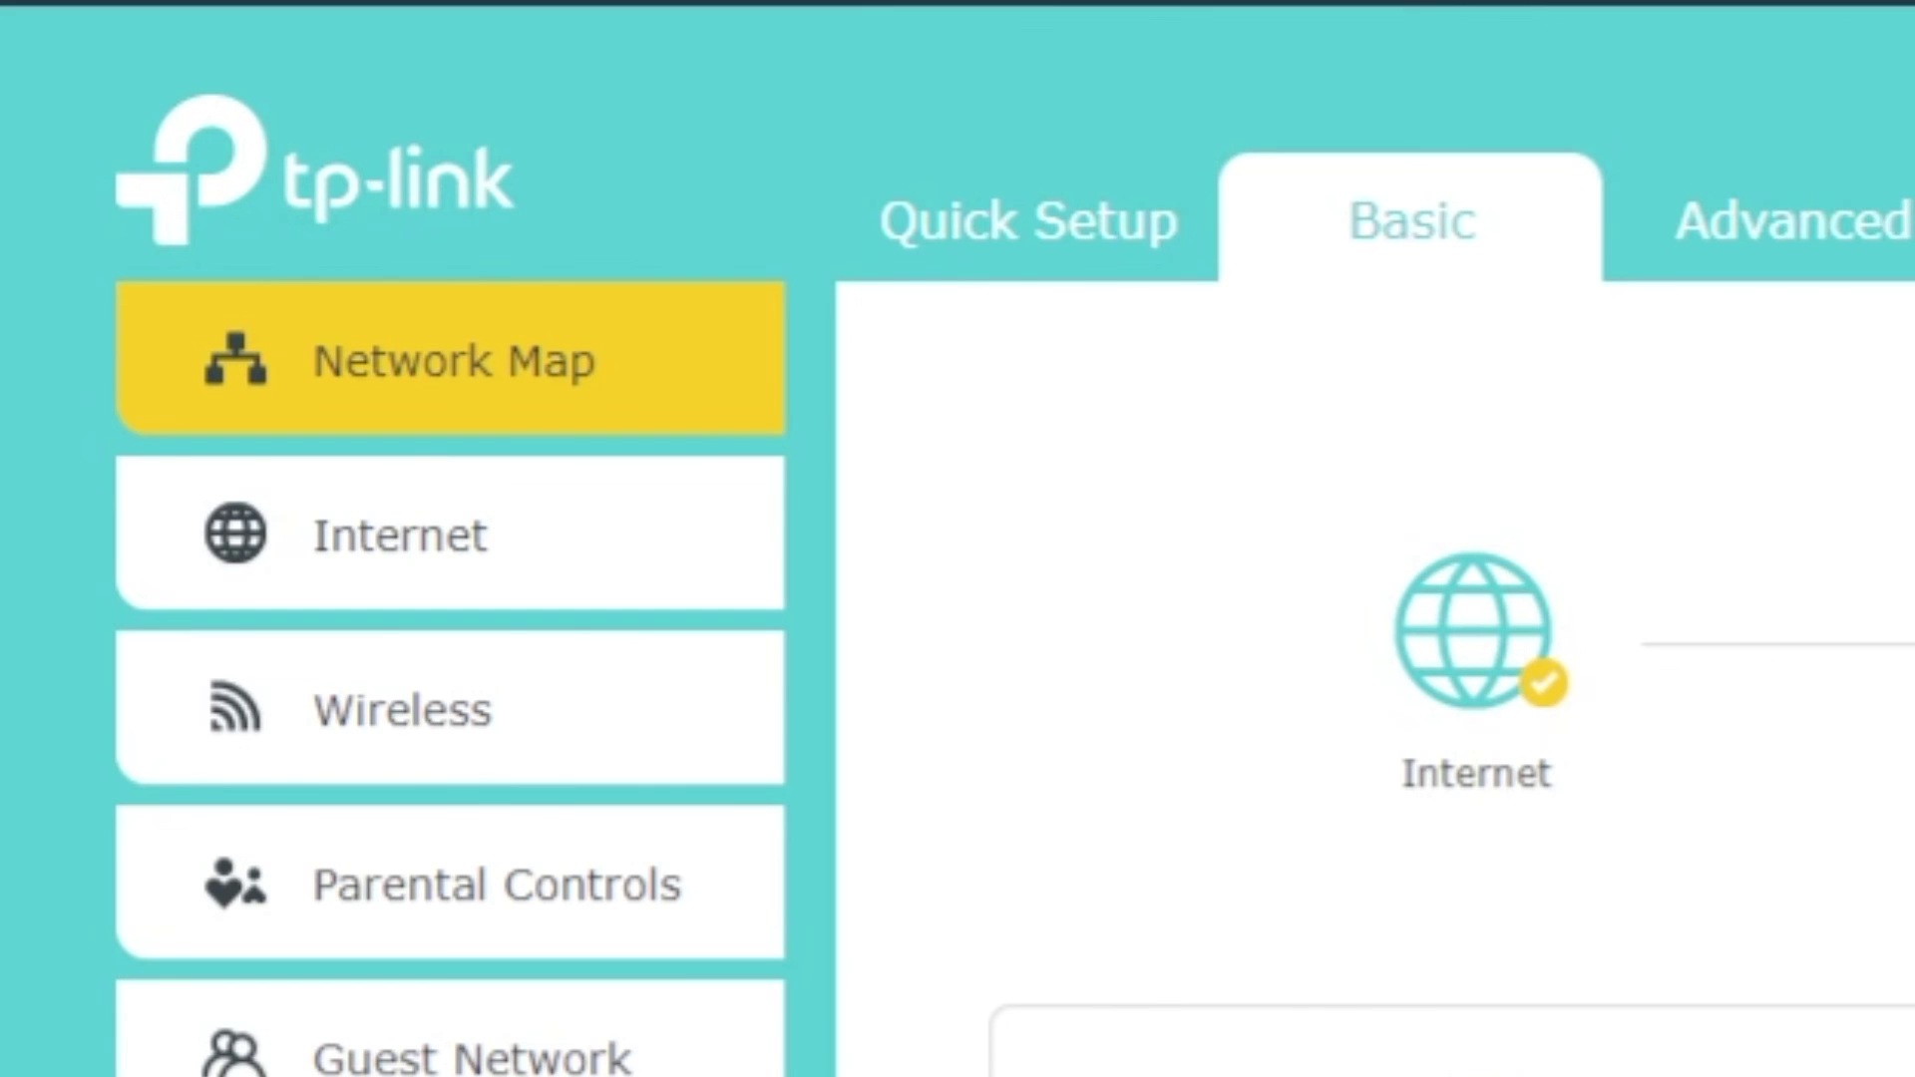
- Save Clone Current Computer MAC Address under Basic > Internet, then reboot the router
{"action": "left_click", "coordinate": [509, 543]}
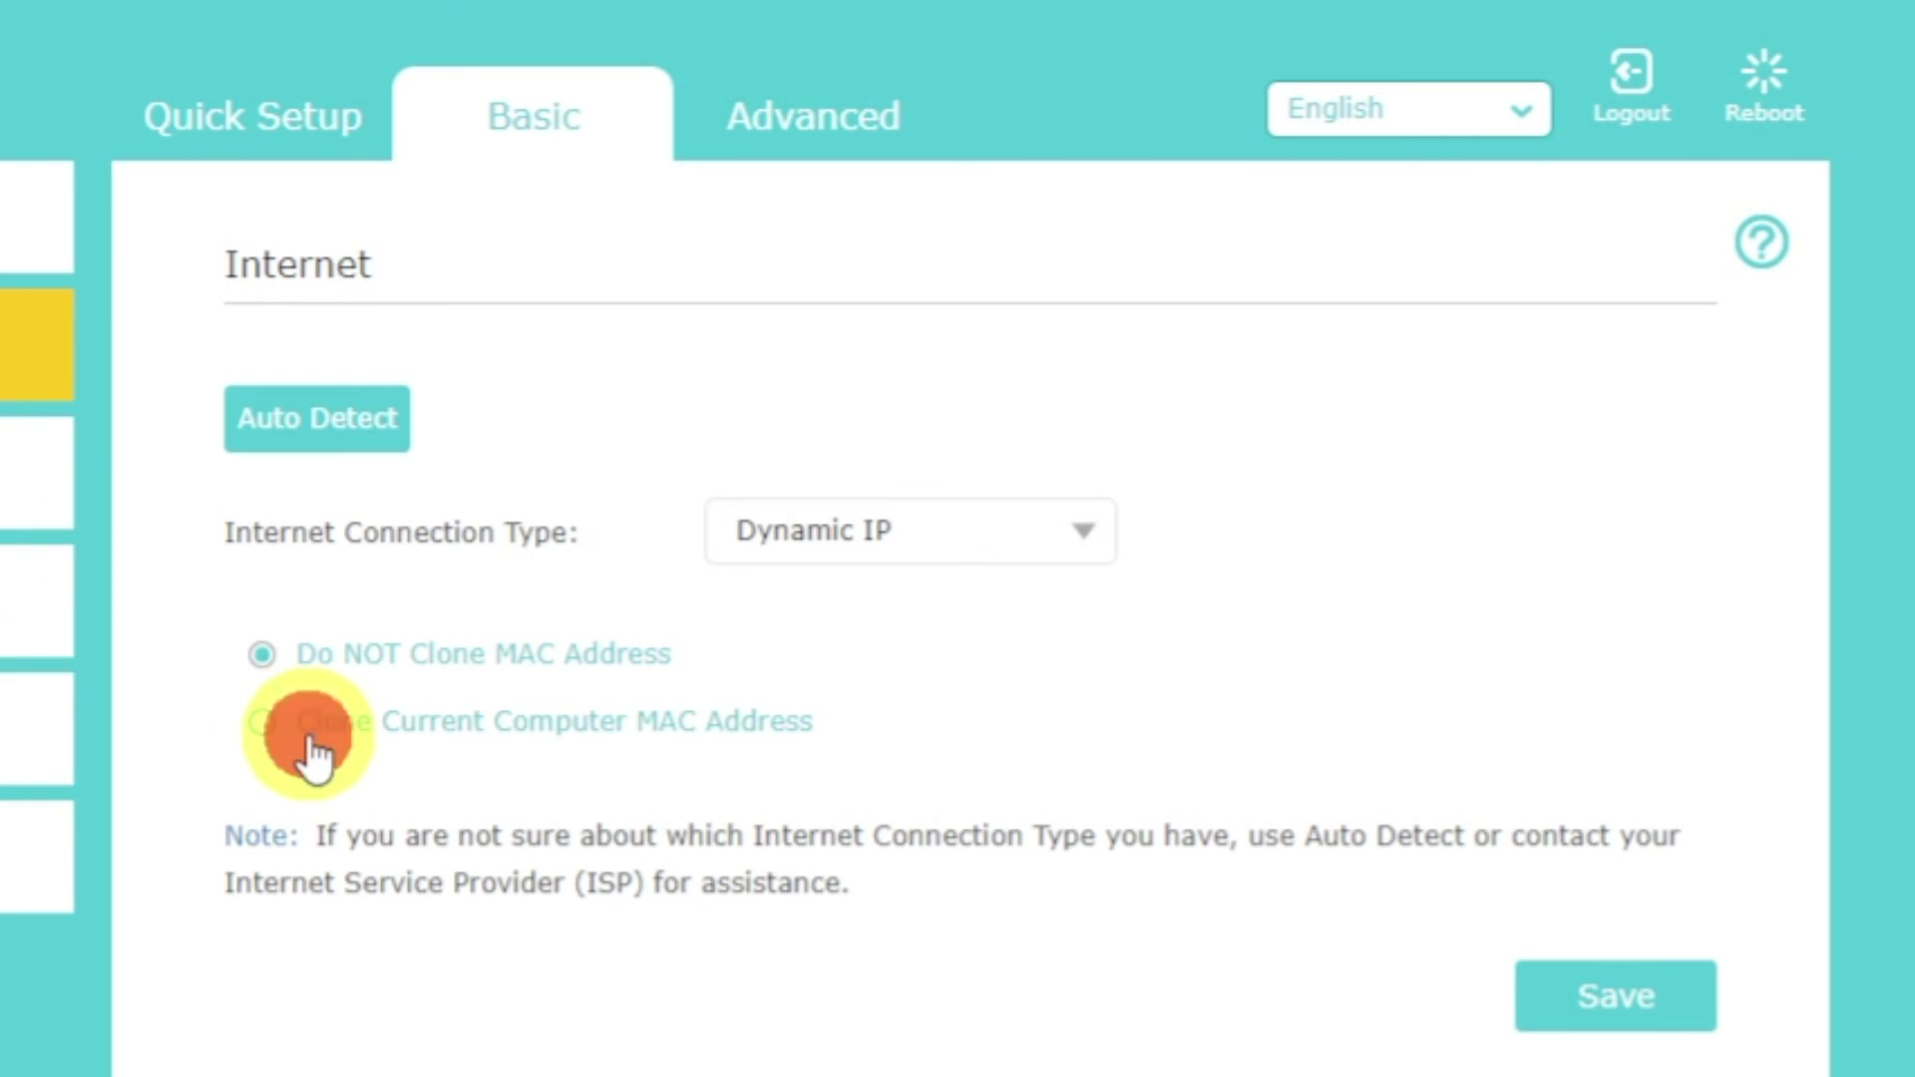
{"action": "left_click", "coordinate": [310, 750]}
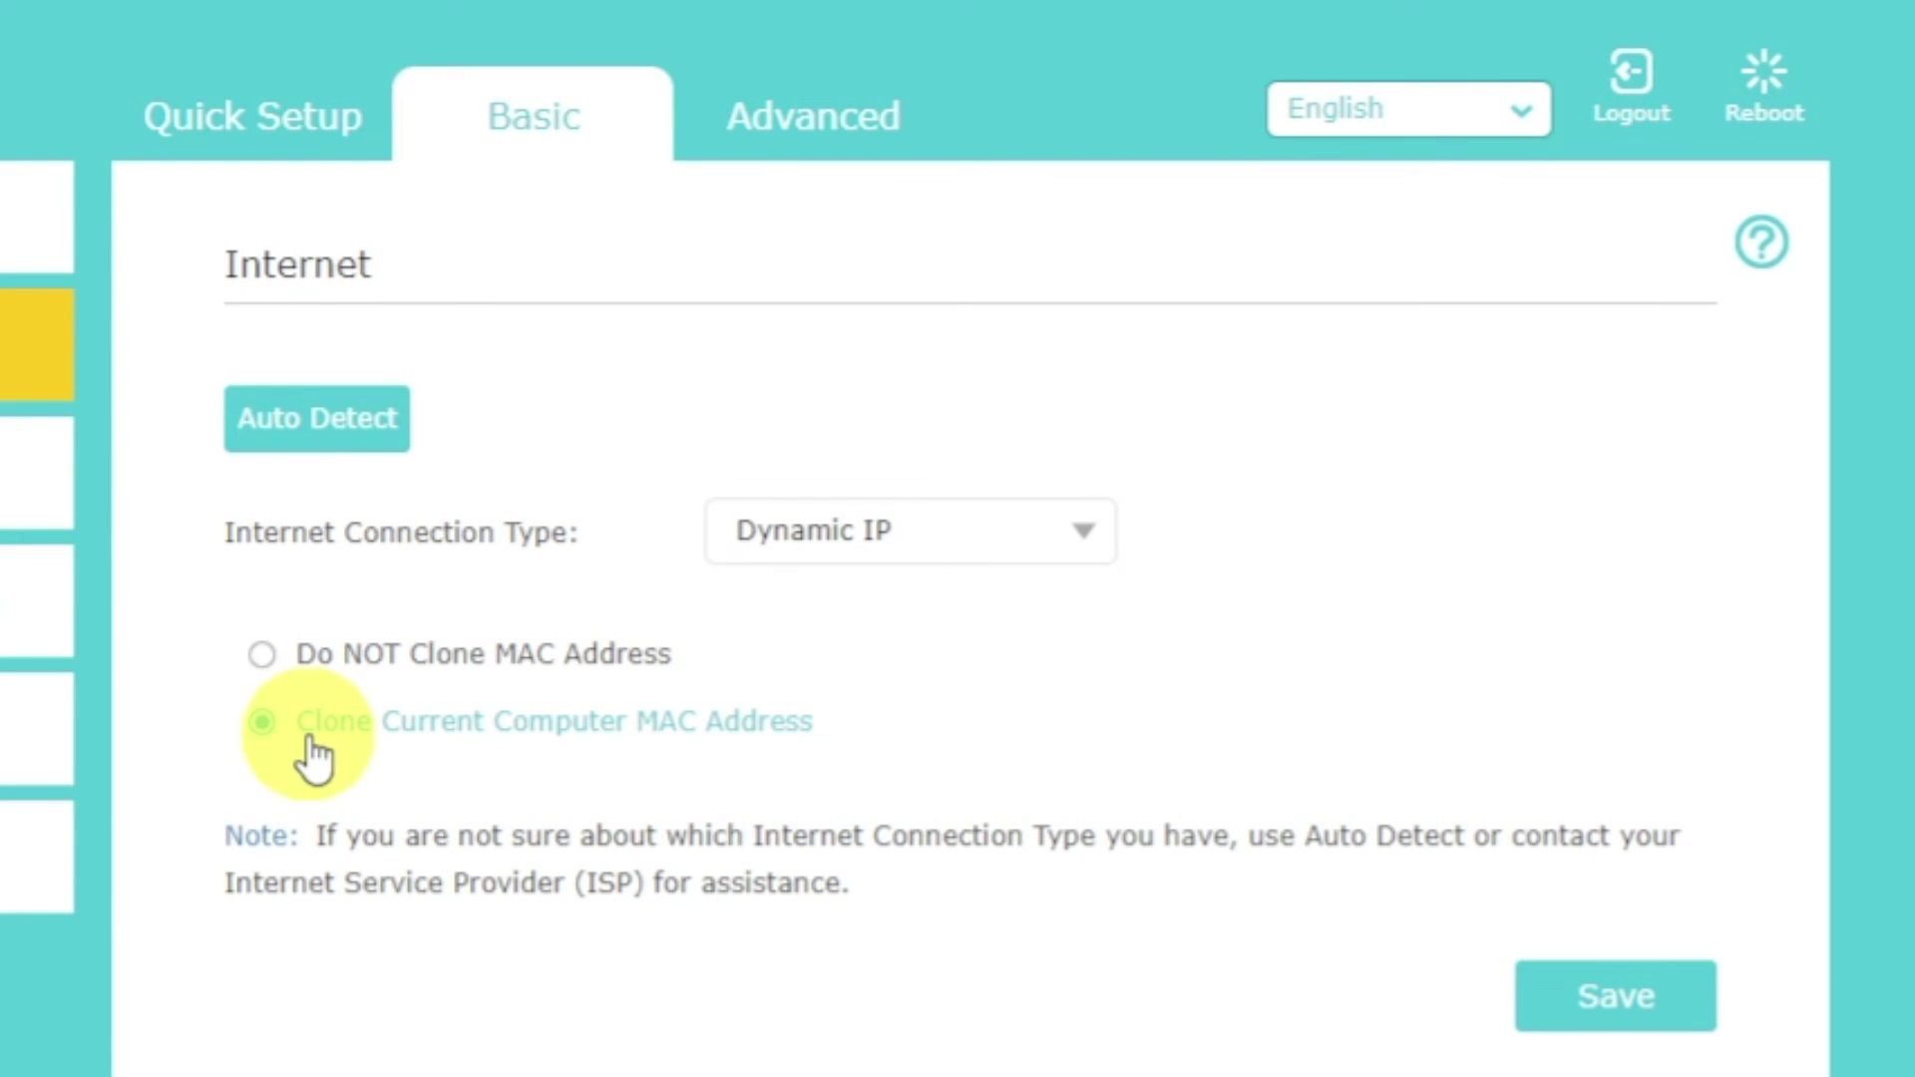
{"action": "left_click", "coordinate": [1596, 1018]}
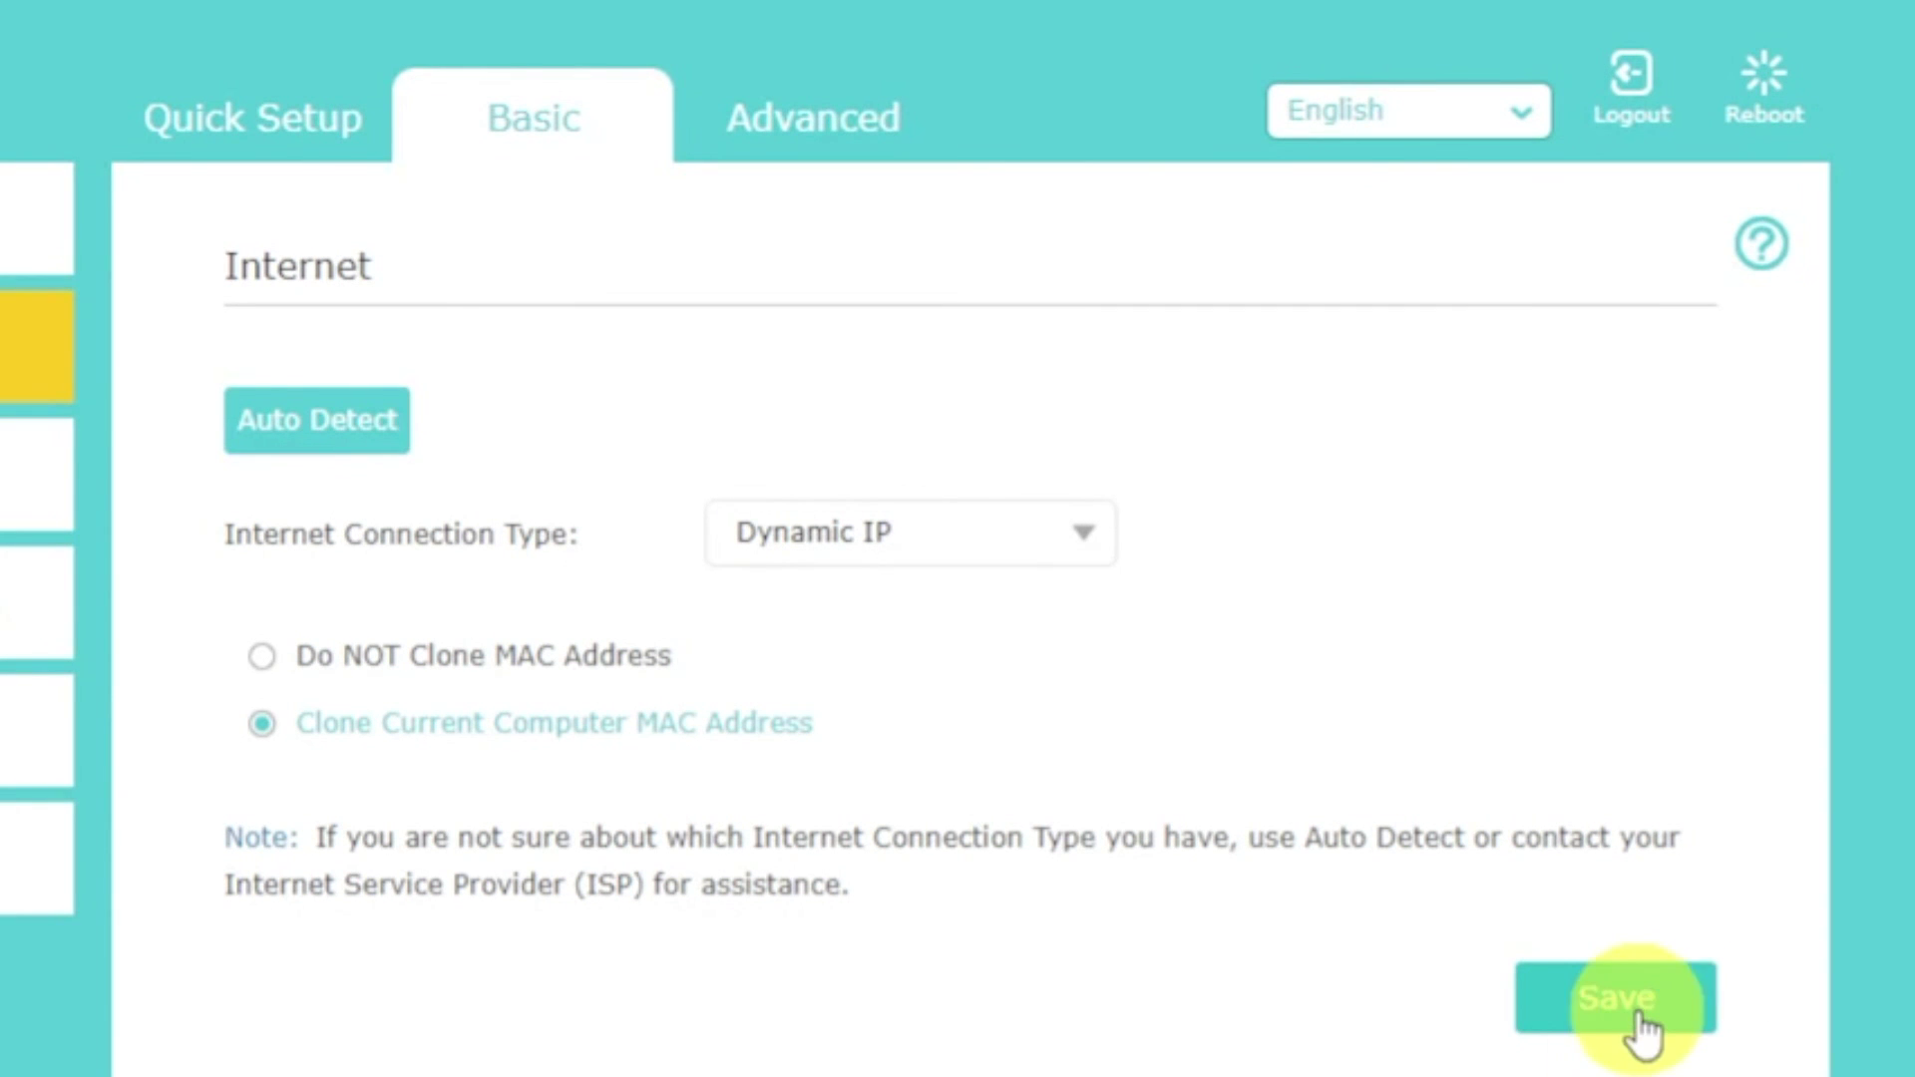
{"action": "left_click", "coordinate": [1762, 84]}
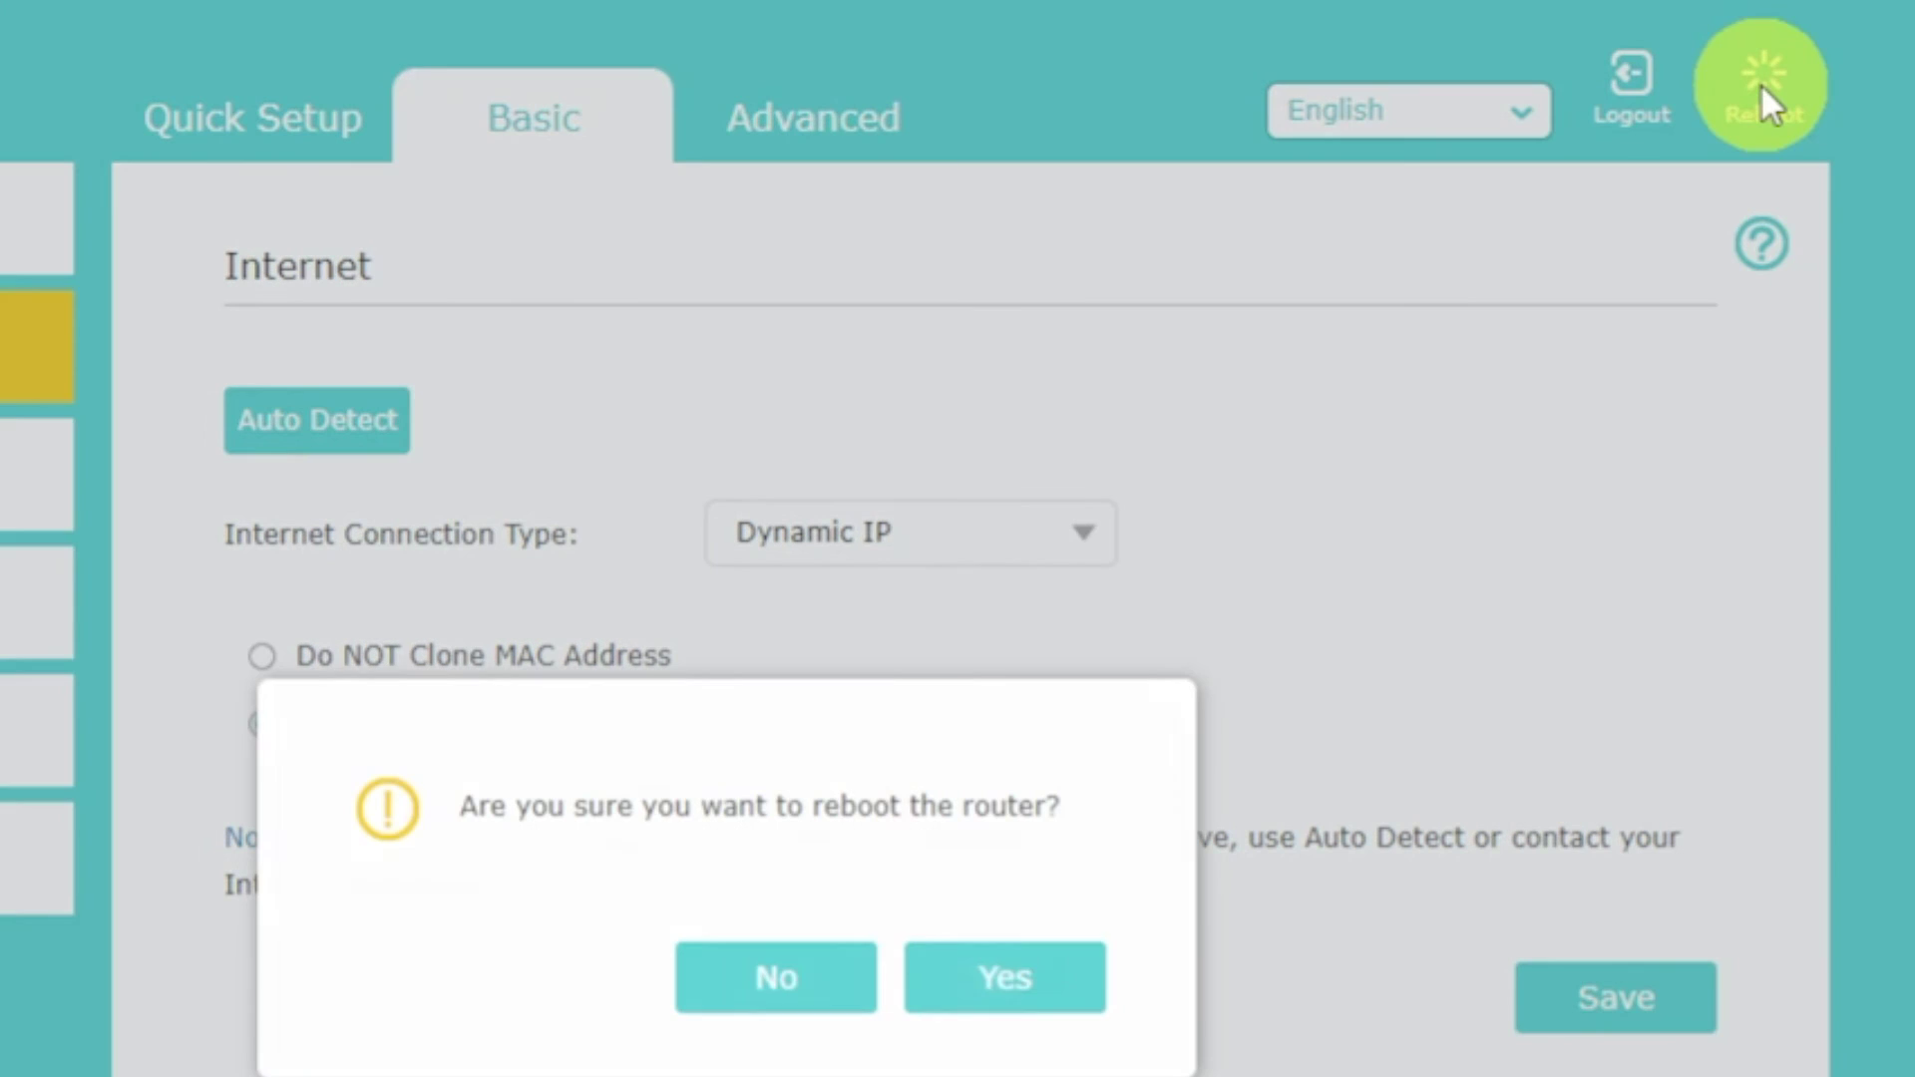
{"action": "left_click", "coordinate": [1056, 977]}
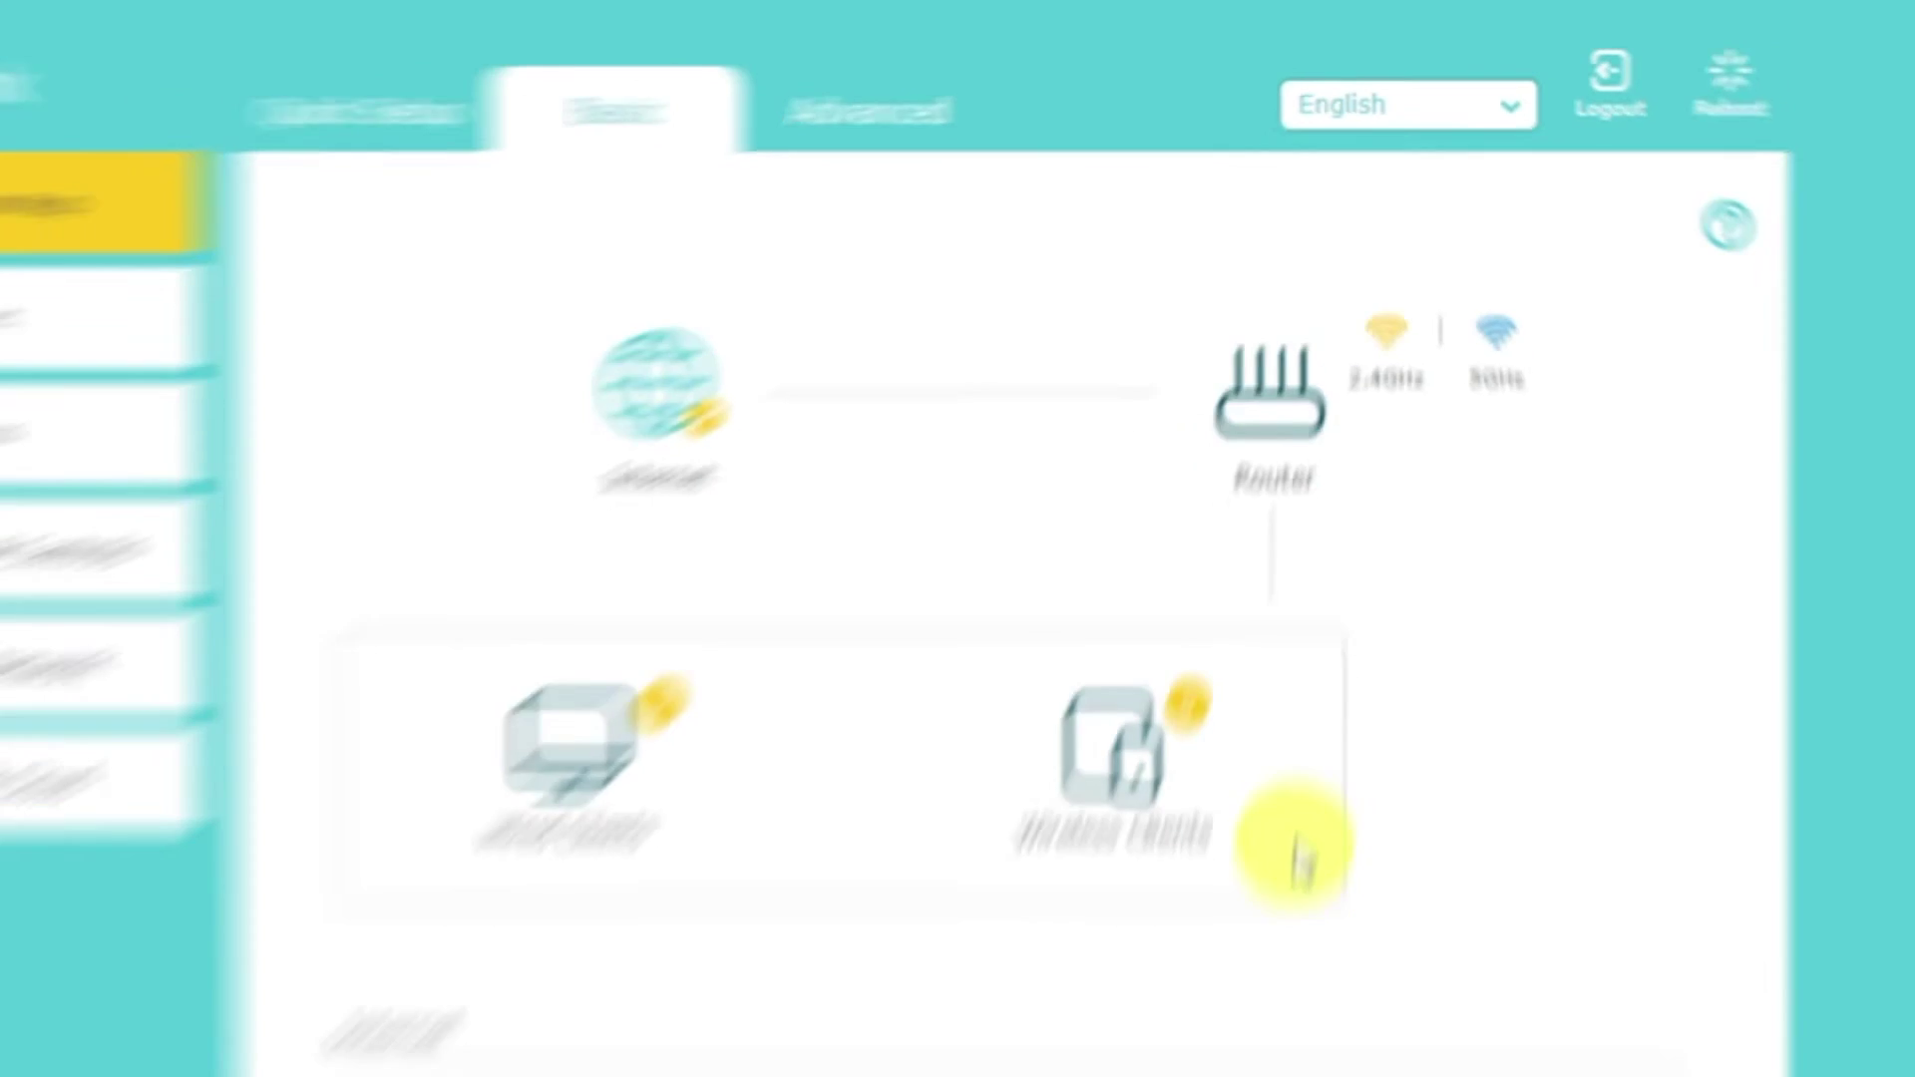